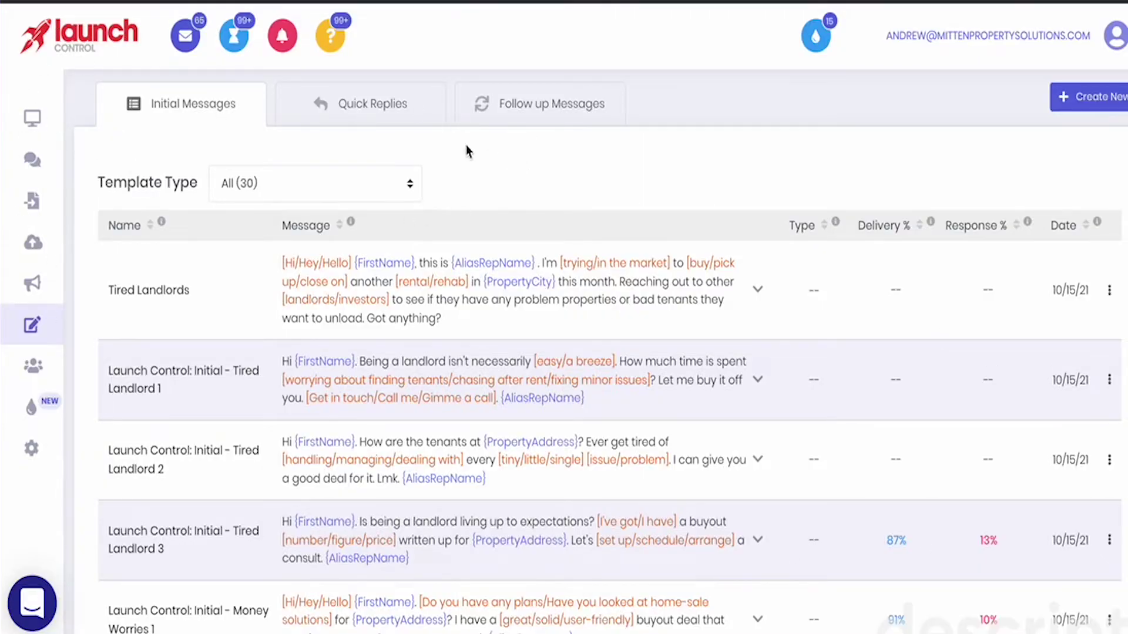
Step: Browse between the Initial and Follow-up message template lists
mouse_move(63, 92)
click(526, 109)
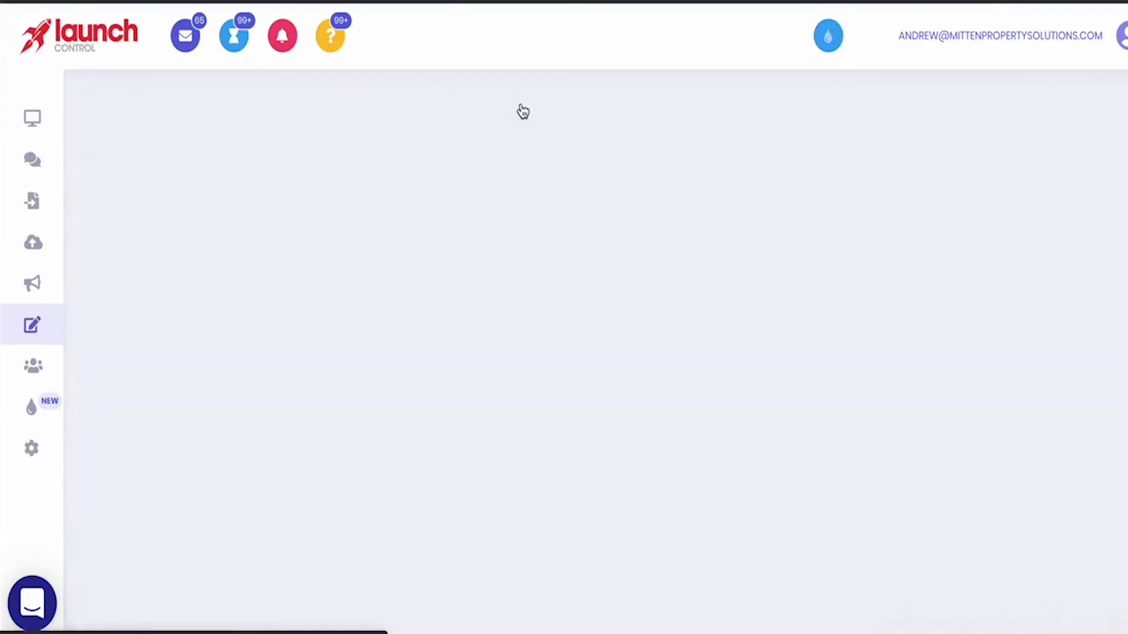
click(207, 108)
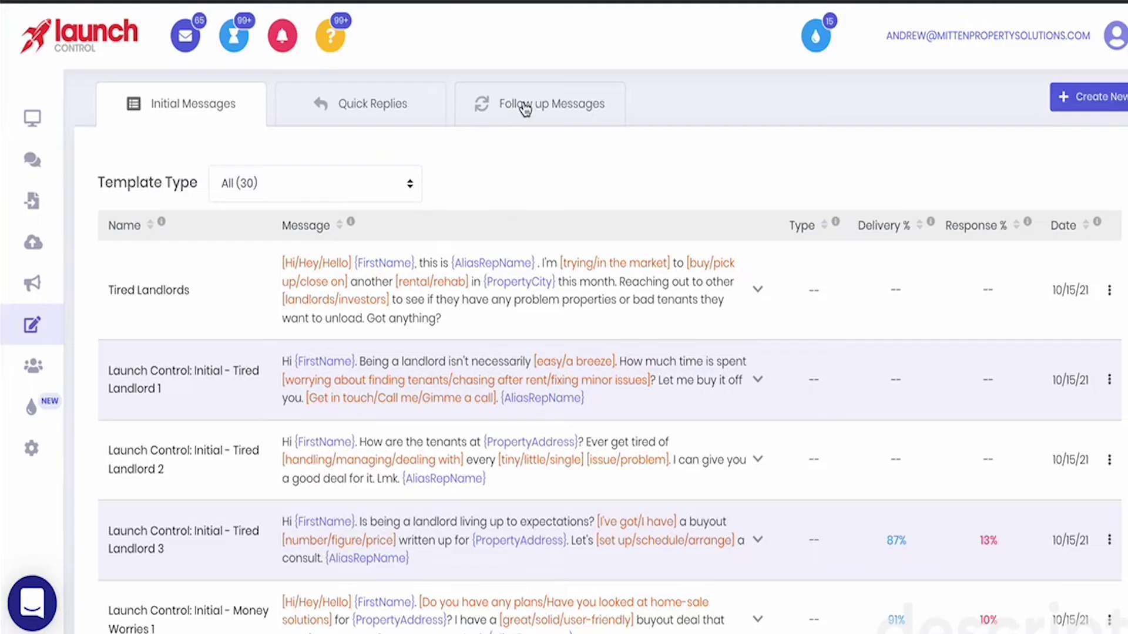
click(522, 105)
Step: Create a new initial message template named 'Test' with type Vacant / Absentee
click(1087, 96)
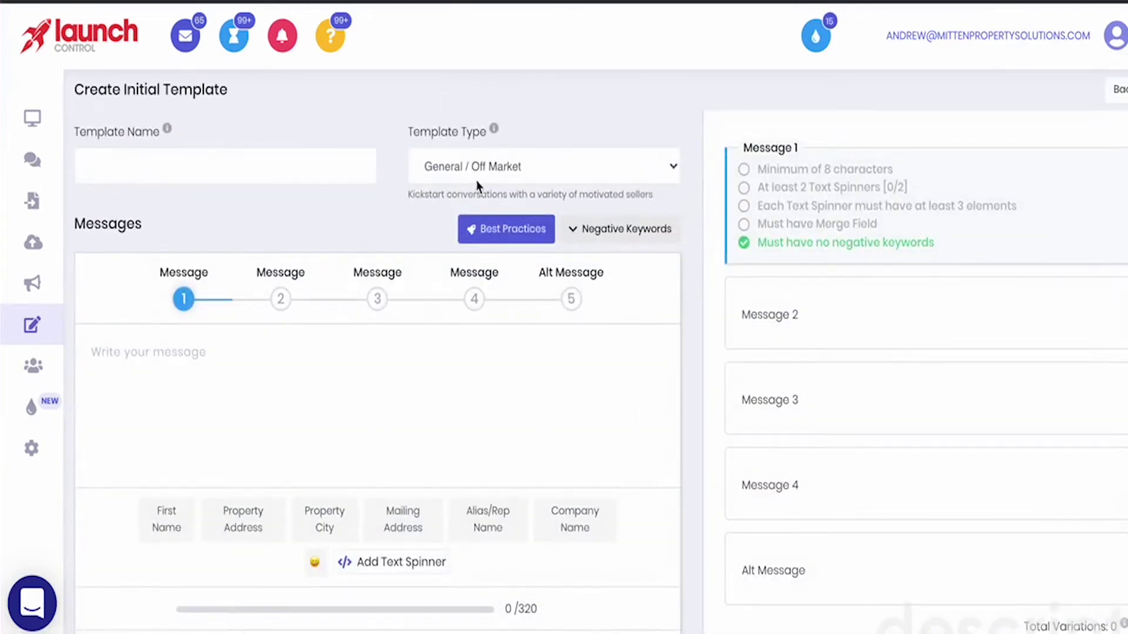
click(124, 166)
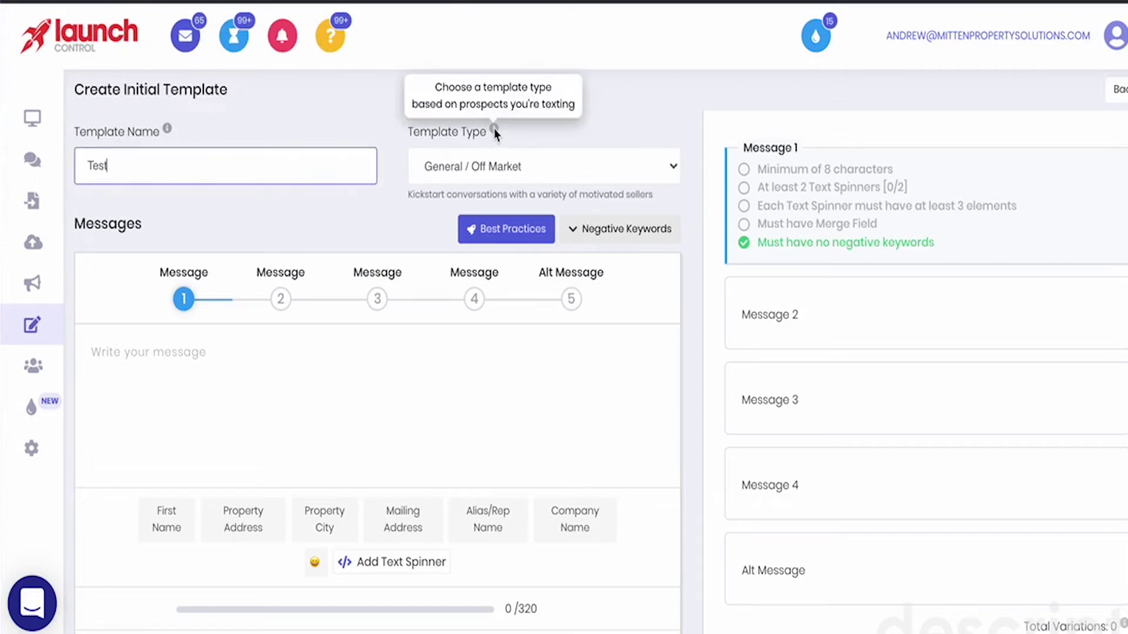
click(646, 170)
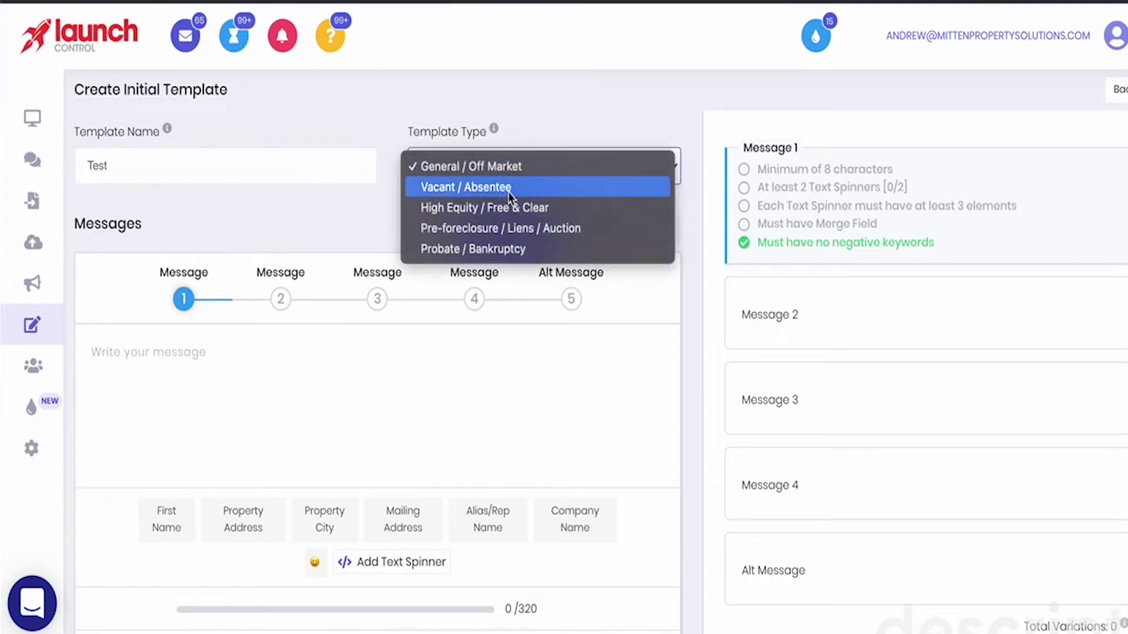
click(481, 188)
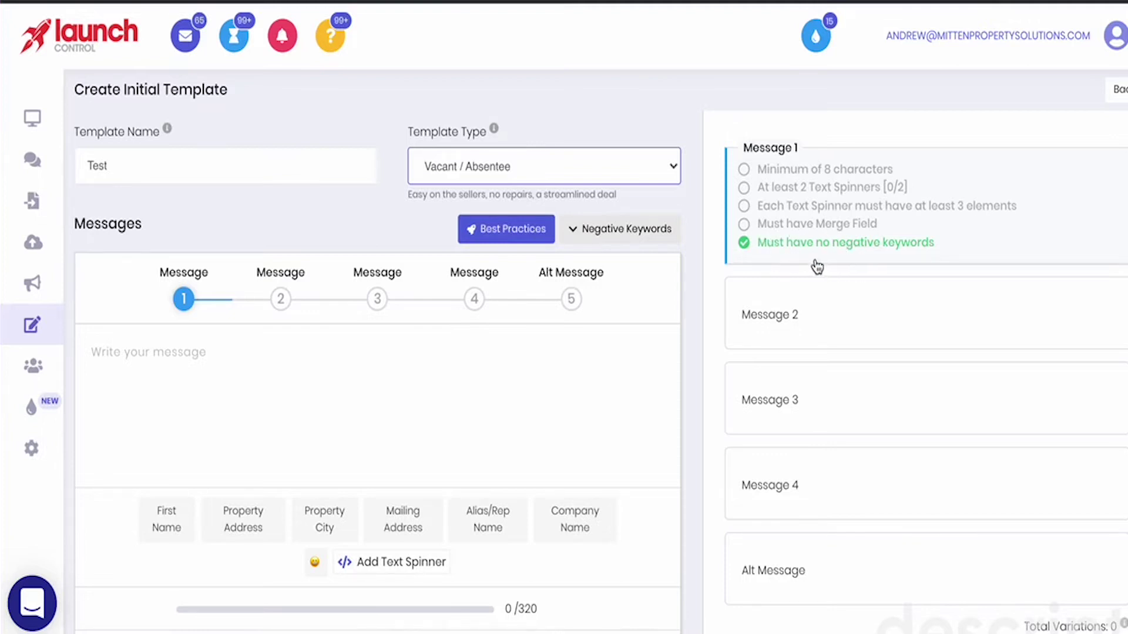
Step: Write 'cash' in Message 1, then change it to 'ca$h' so the negative-keyword check passes
click(226, 384)
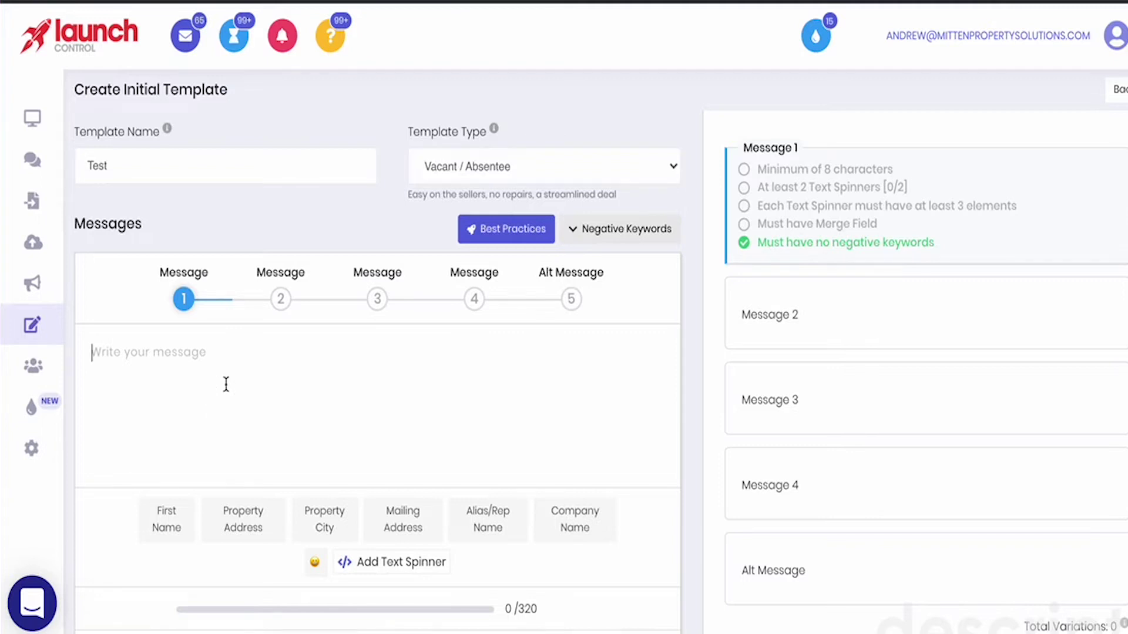
text(cash)
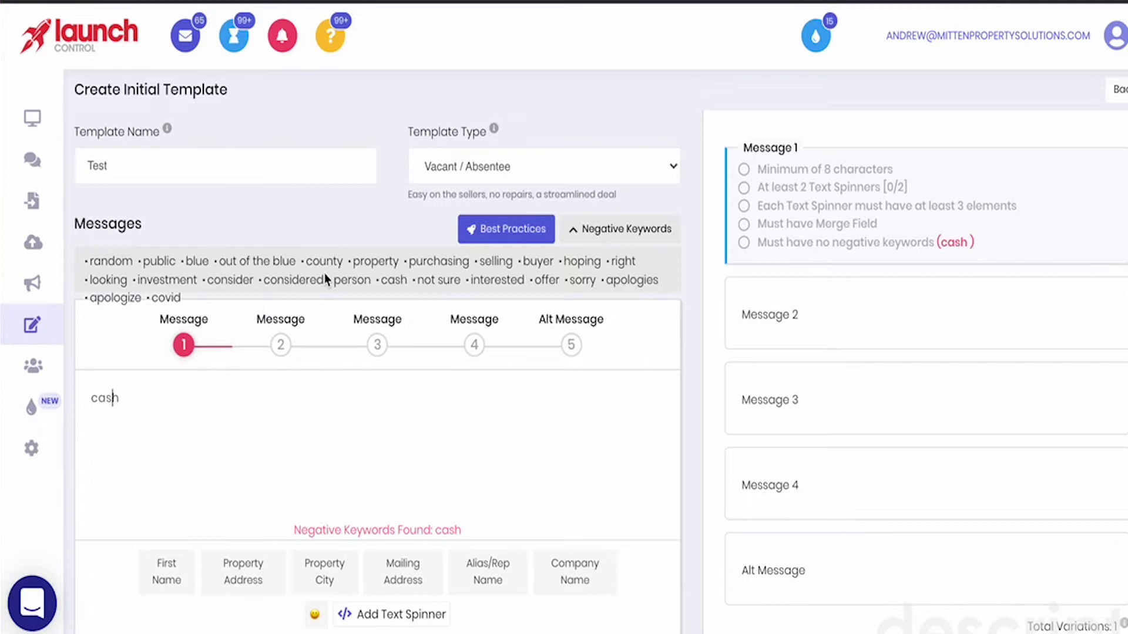
key(Left)
key(BackSpace)
text($)
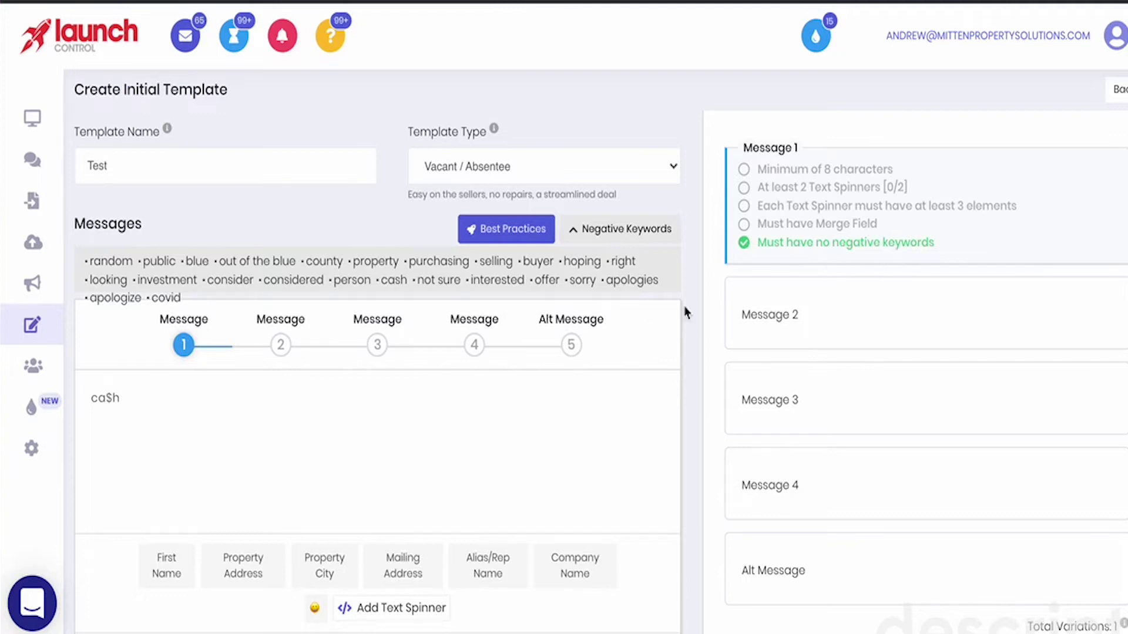
drag(140, 395, 55, 397)
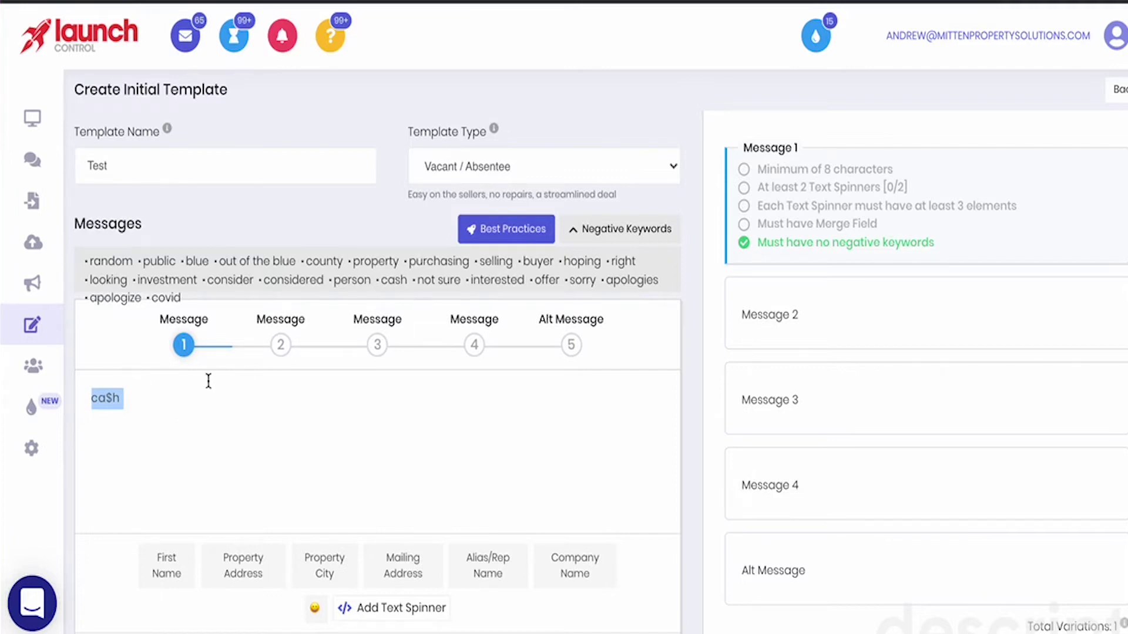
Step: Test 'selling' against the misspelled 'seling' for the keyword flag, then delete the word
text(selli)
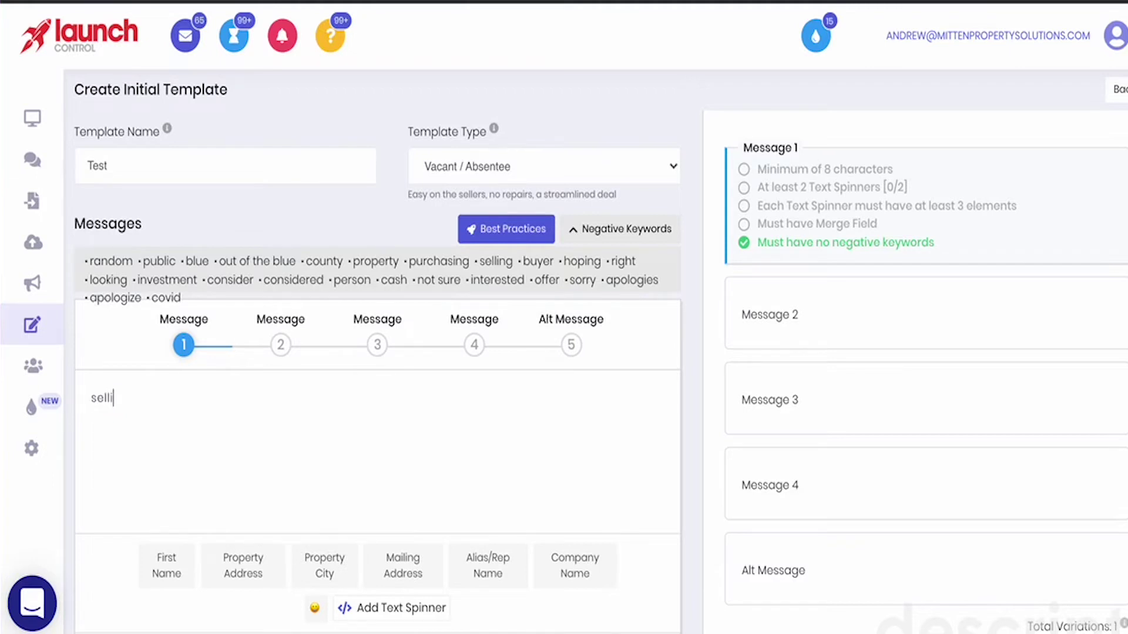
text(ng)
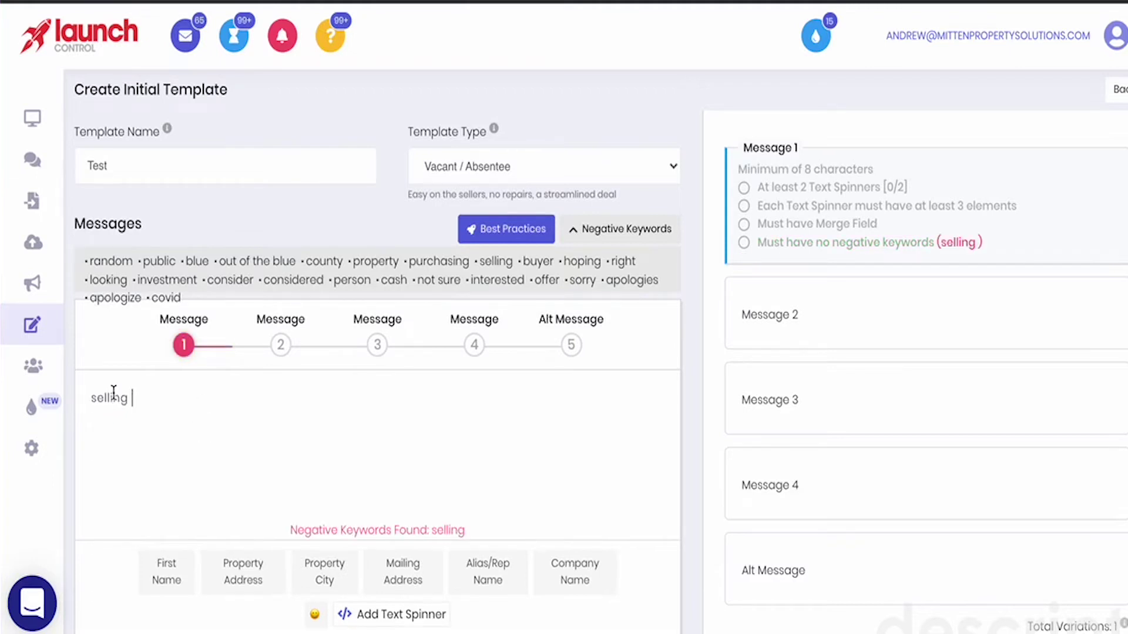
key(BackSpace)
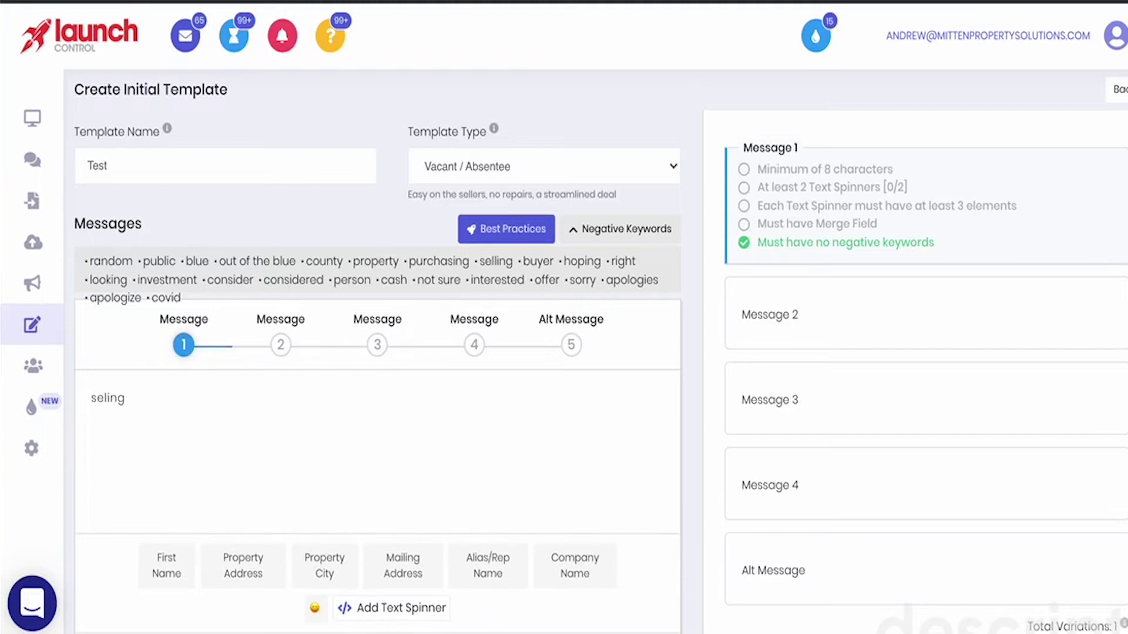
text(l)
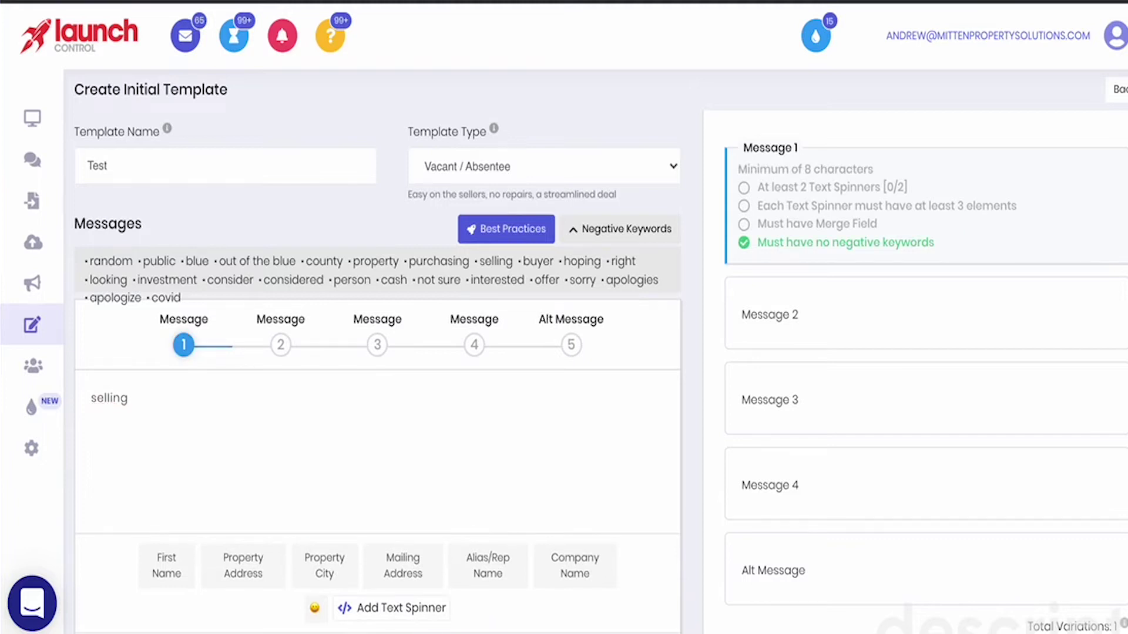
key(BackSpace)
key(BackSpace)
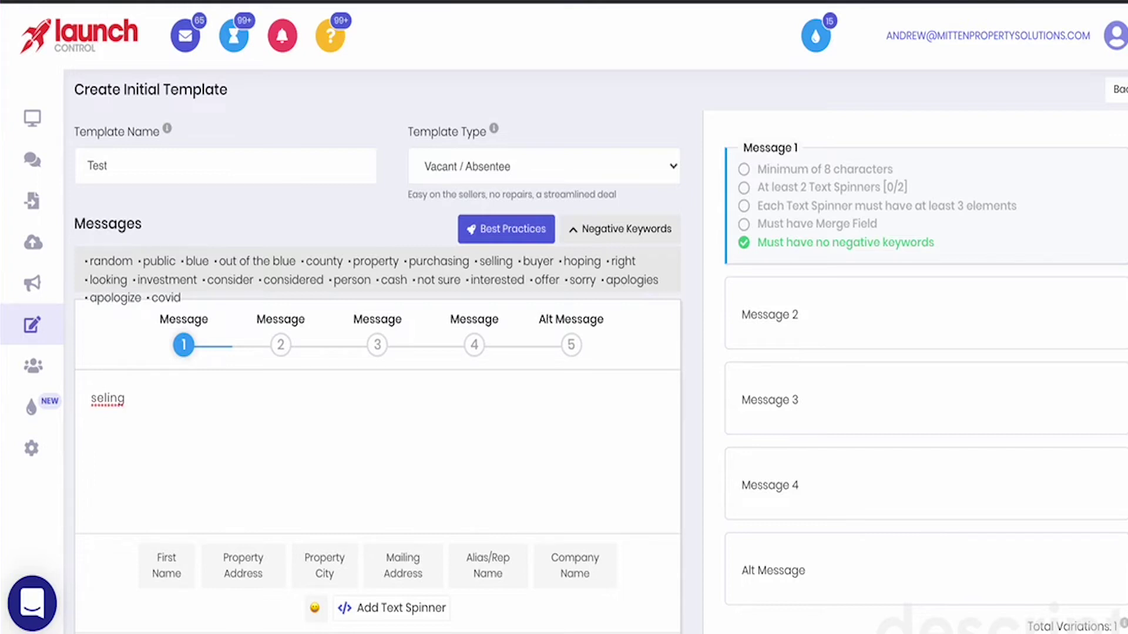
text(l)
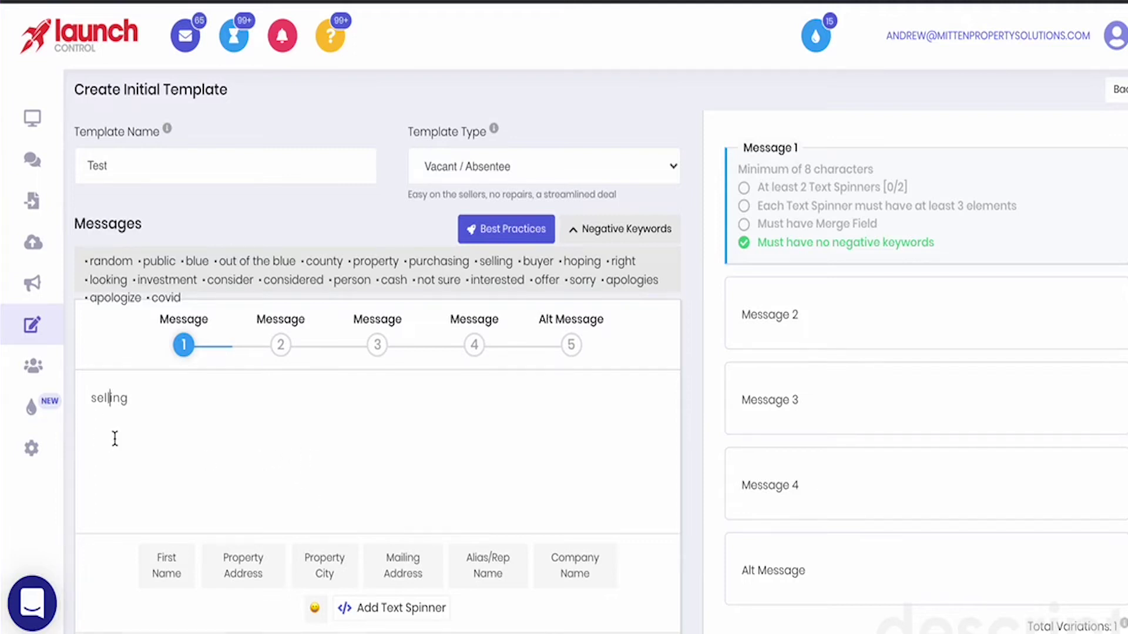
double_click(144, 396)
key(BackSpace)
mouse_move(12, 385)
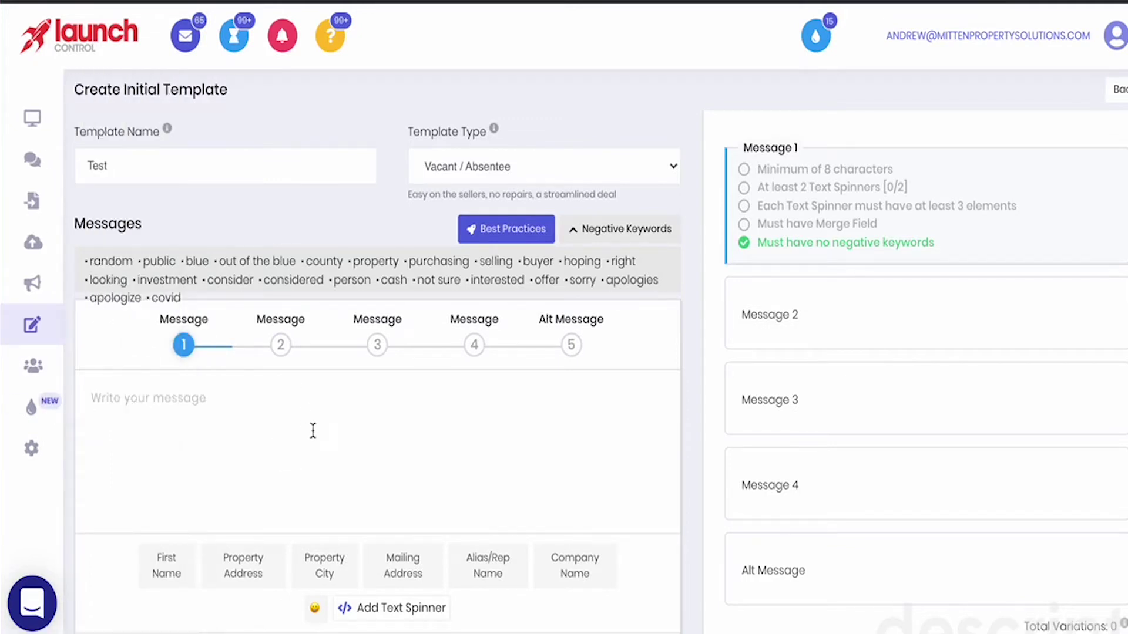
Step: Add a greeting text spinner with the options Hi, Hello and Hey there
scroll(318, 411, down, 2)
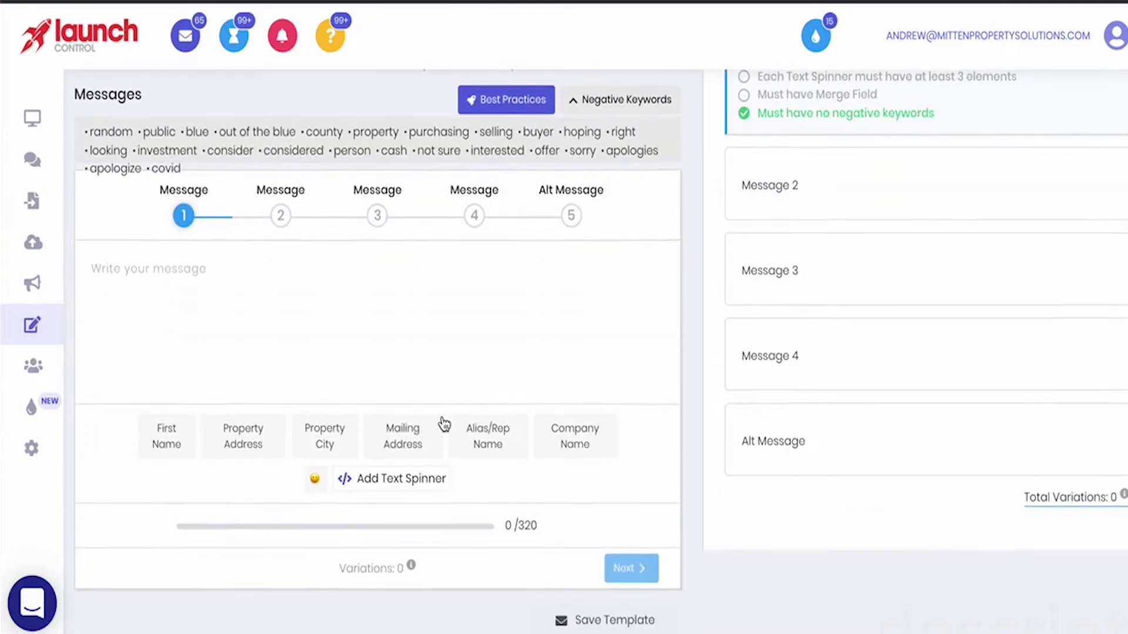
click(372, 484)
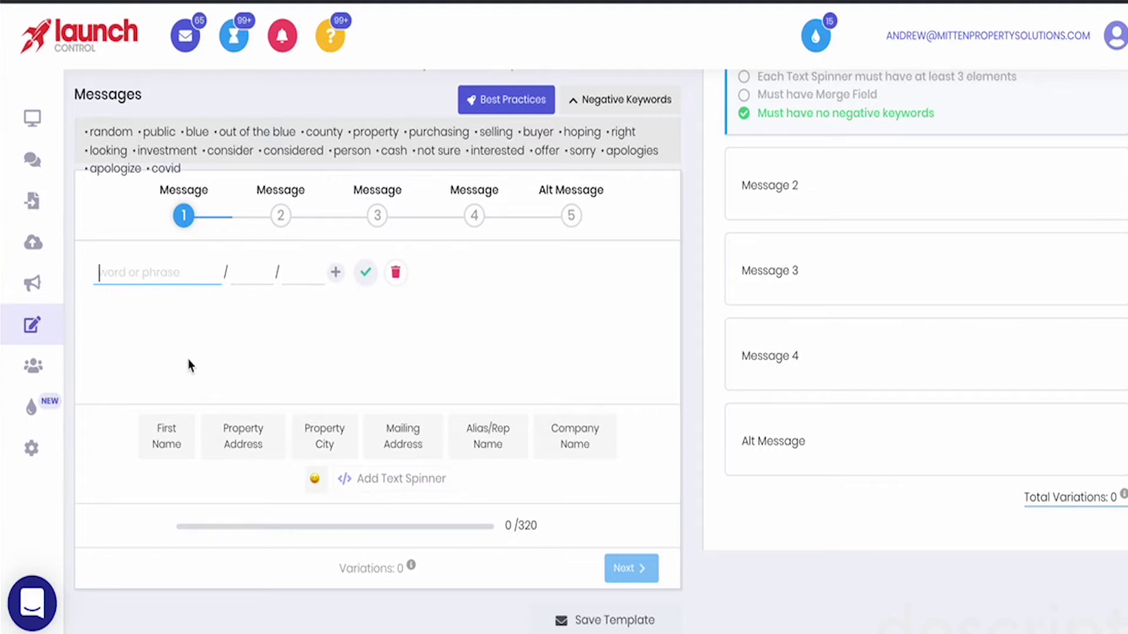
text(Hi)
key(Tab)
text(Hello)
key(Tab)
text(How are you)
key(BackSpace)
key(BackSpace)
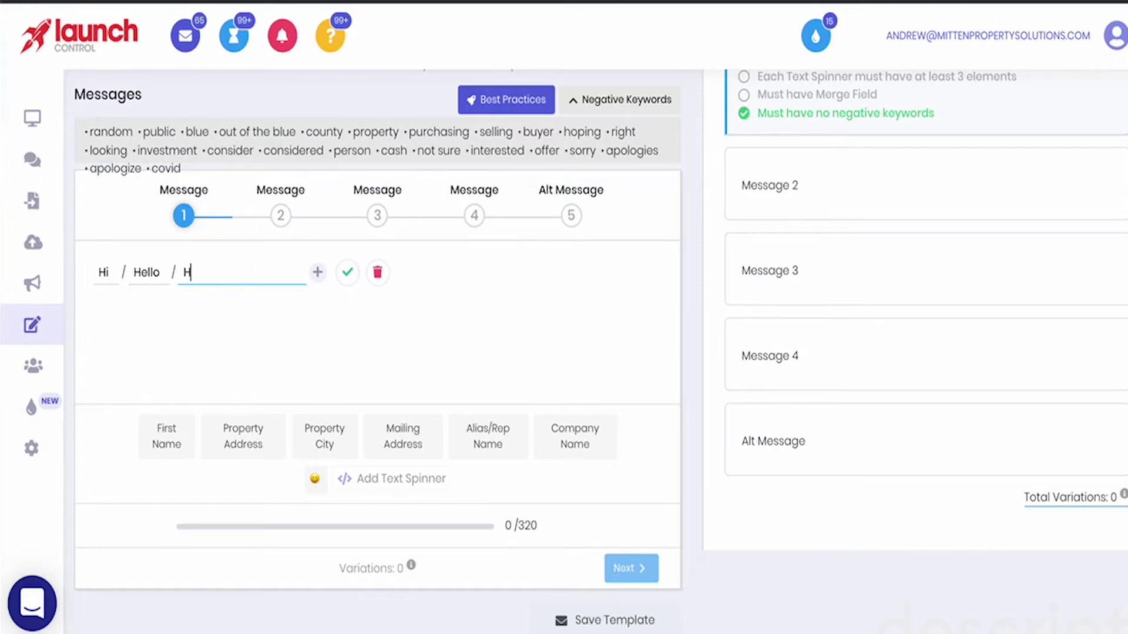
text(ey there)
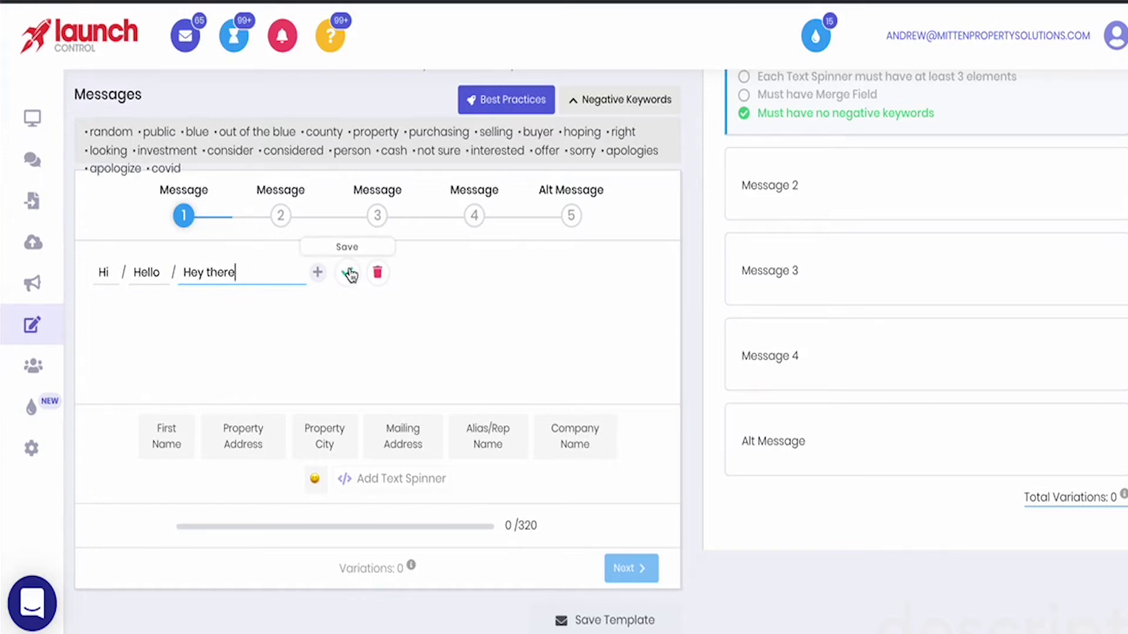
click(349, 274)
Step: Insert the {FirstName} merge field after the greeting spinner
scroll(707, 332, up, 3)
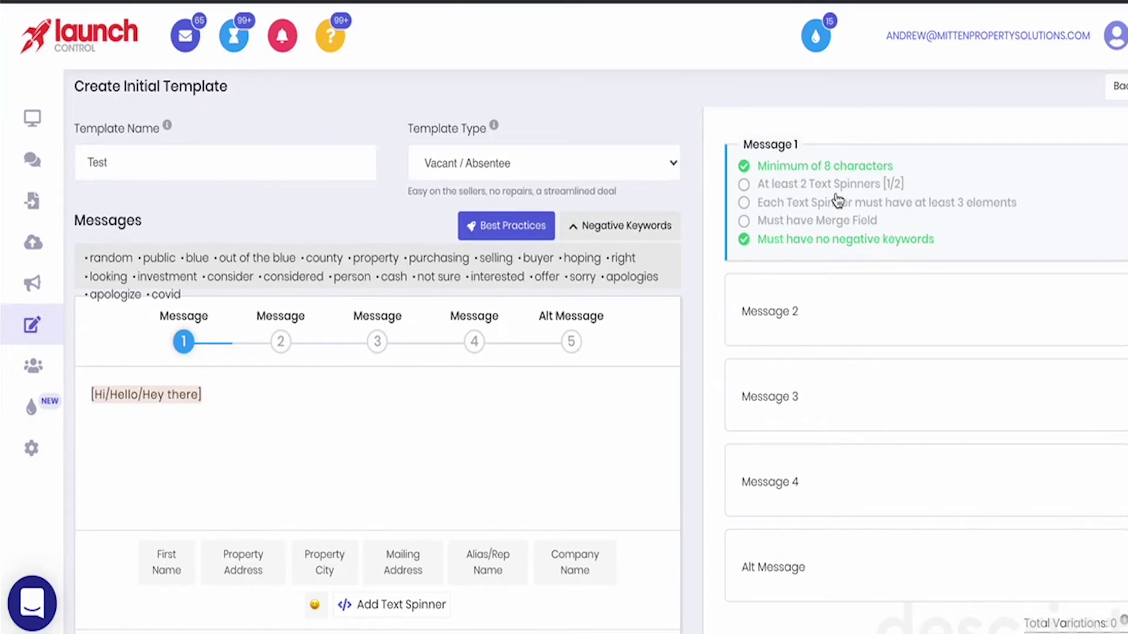
scroll(118, 555, down, 2)
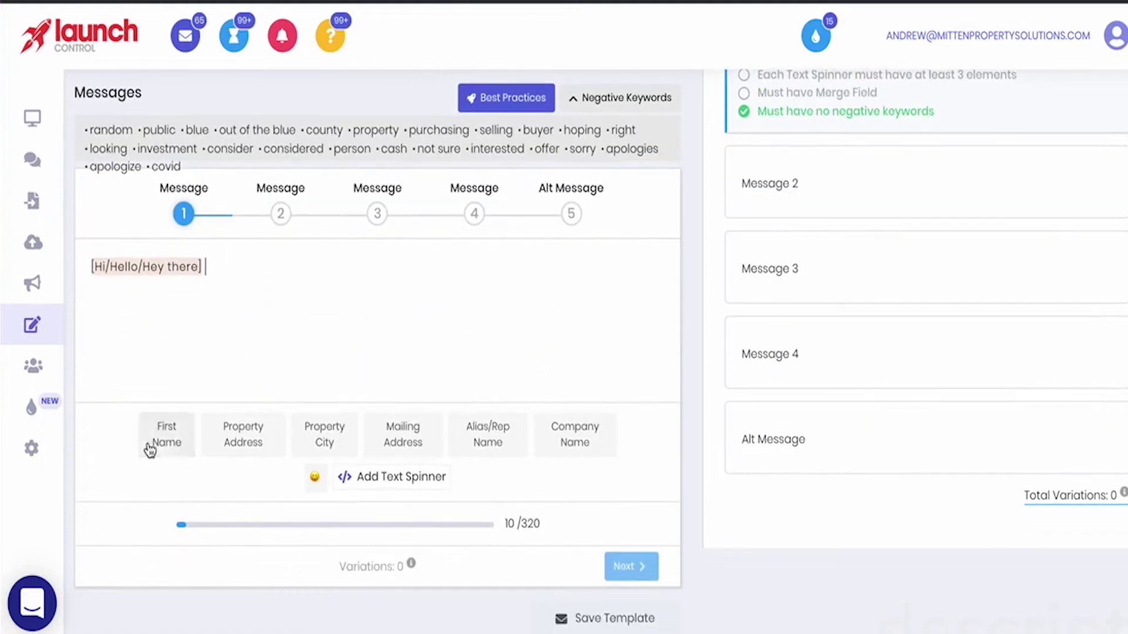
click(166, 438)
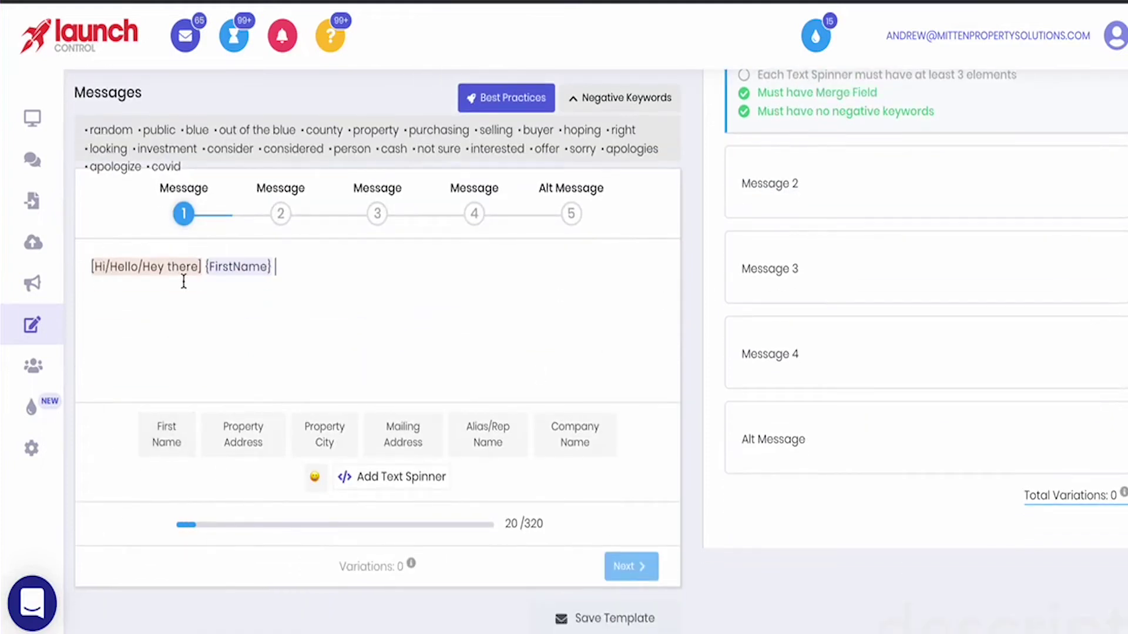
Step: Continue with ', I wanted to check in with you to see if you have thought about getting rid of'
scroll(528, 311, up, 2)
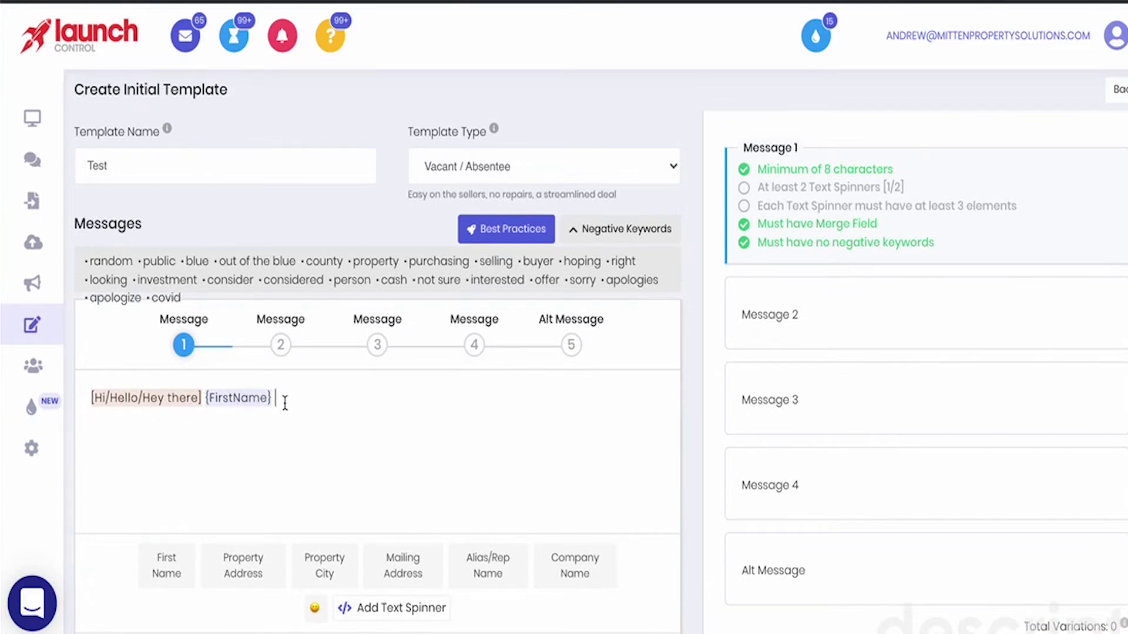
text(, I wanted to check in with)
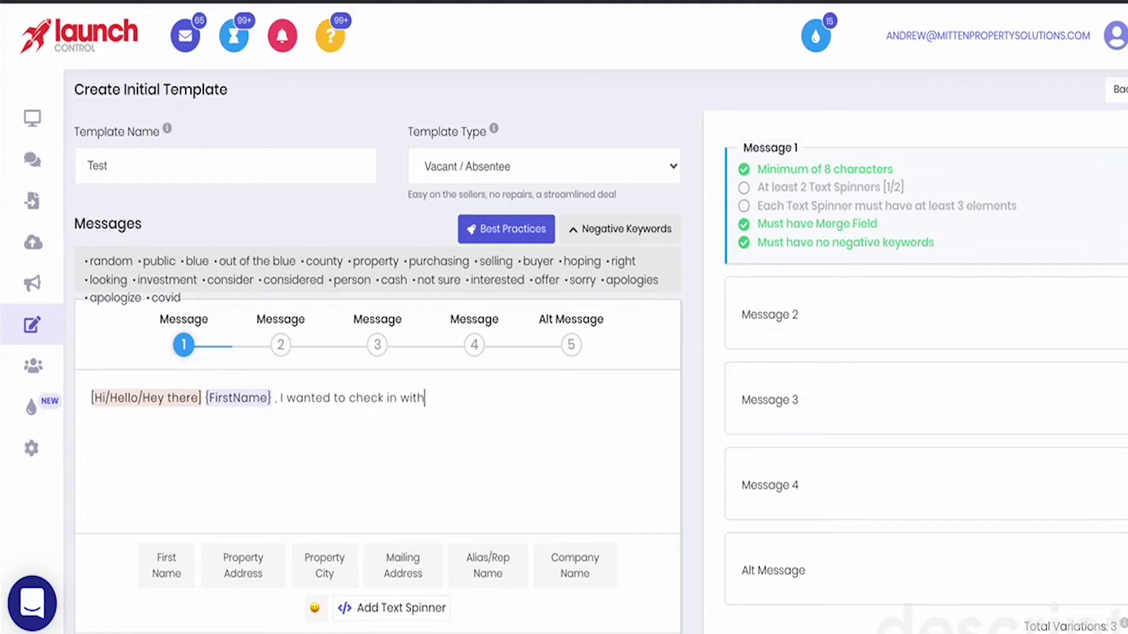
text( you to see if you have considered)
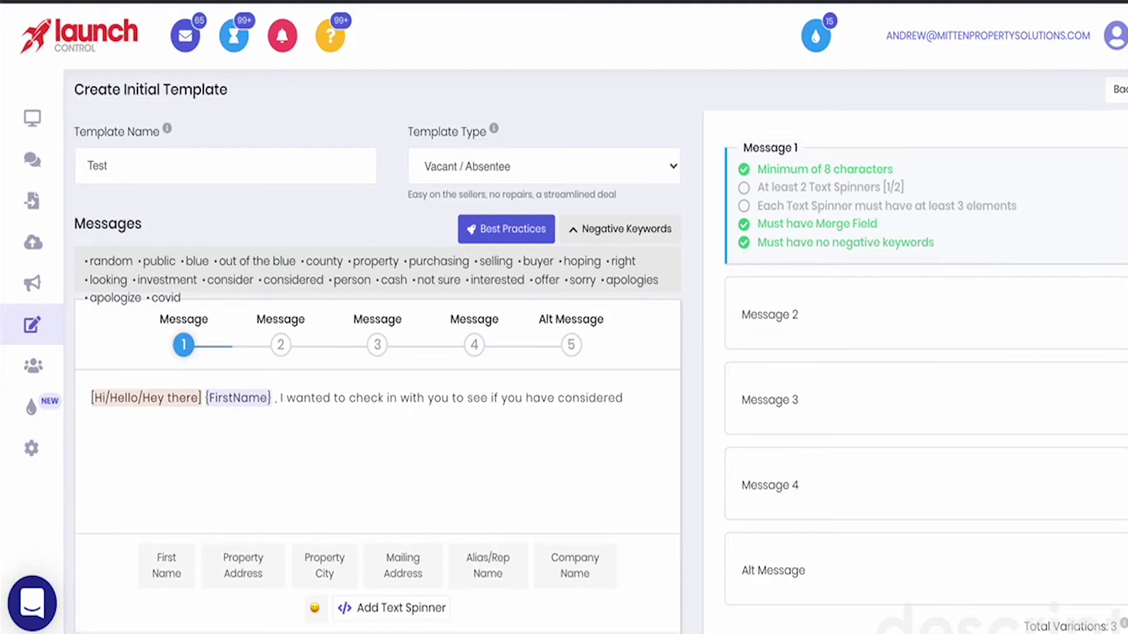
key(BackSpace)
key(BackSpace)
key(BackSpace)
key(BackSpace)
key(BackSpace)
key(BackSpace)
key(BackSpace)
key(BackSpace)
text(thought aboi)
key(BackSpace)
text(ut getting r)
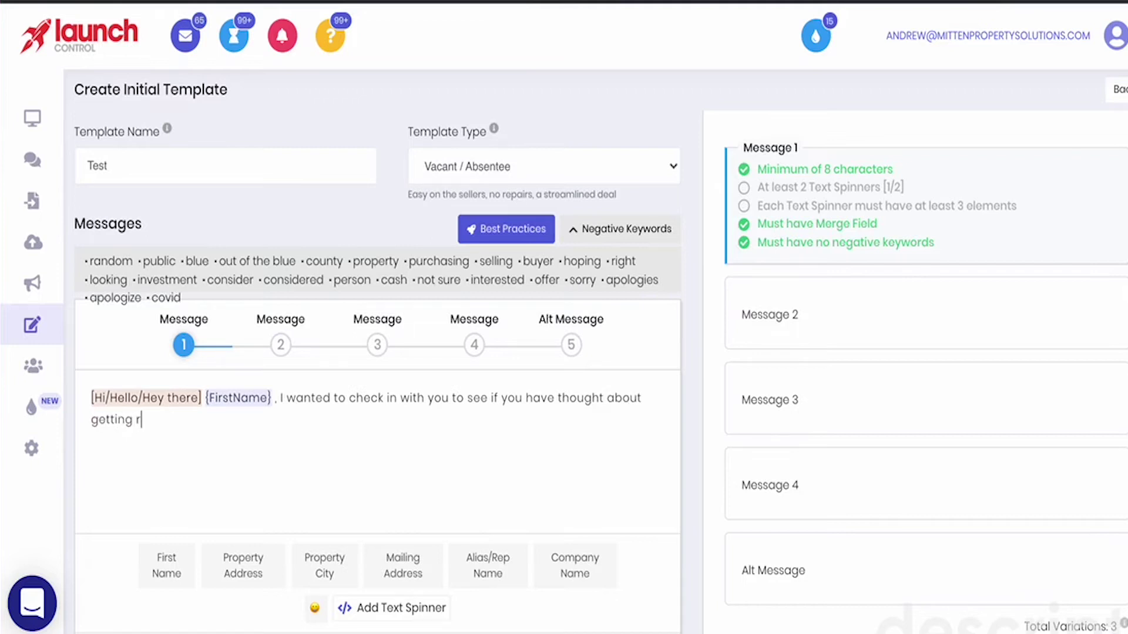
text(iid of your)
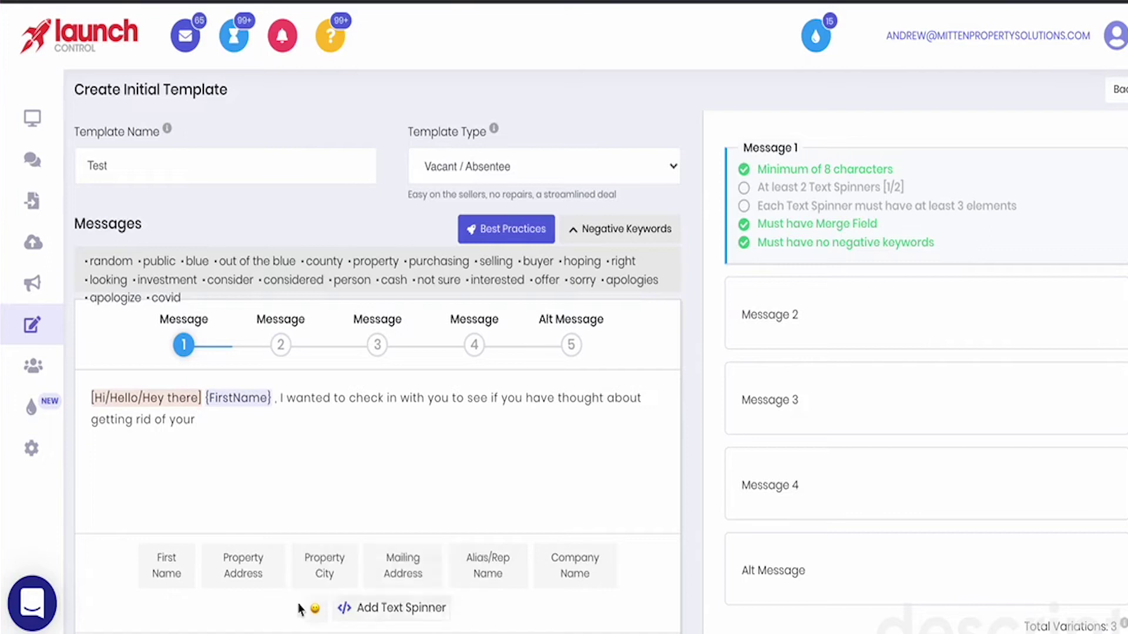
Step: Add a house/place/home spinner after 'getting rid of your', replacing the banned word 'property'
click(403, 608)
text(house)
key(Tab)
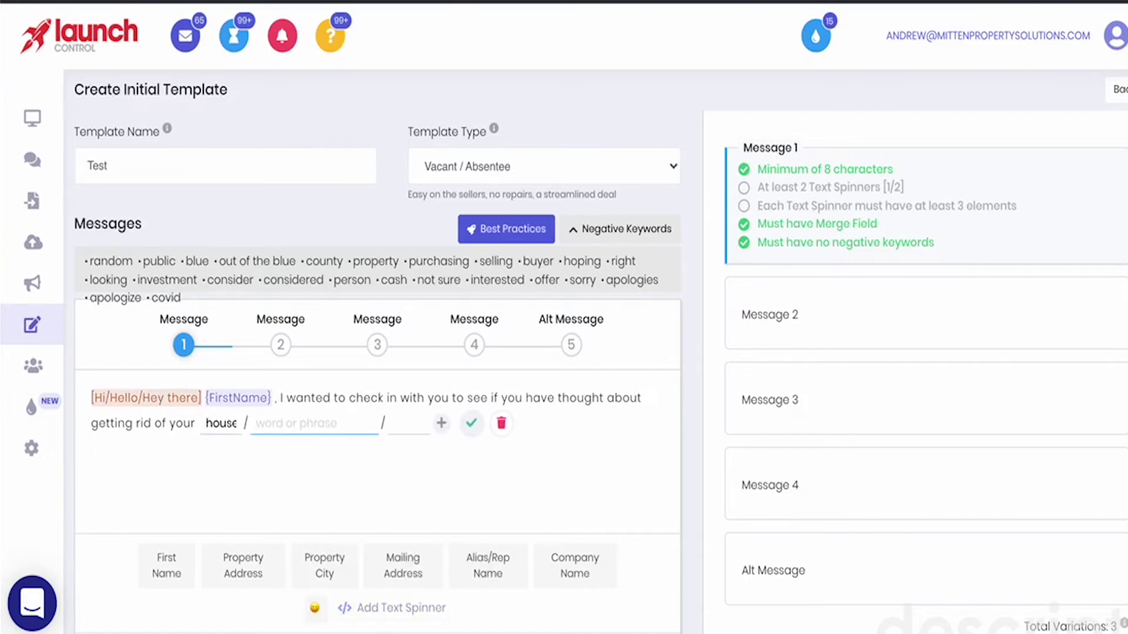
text(place)
key(Tab)
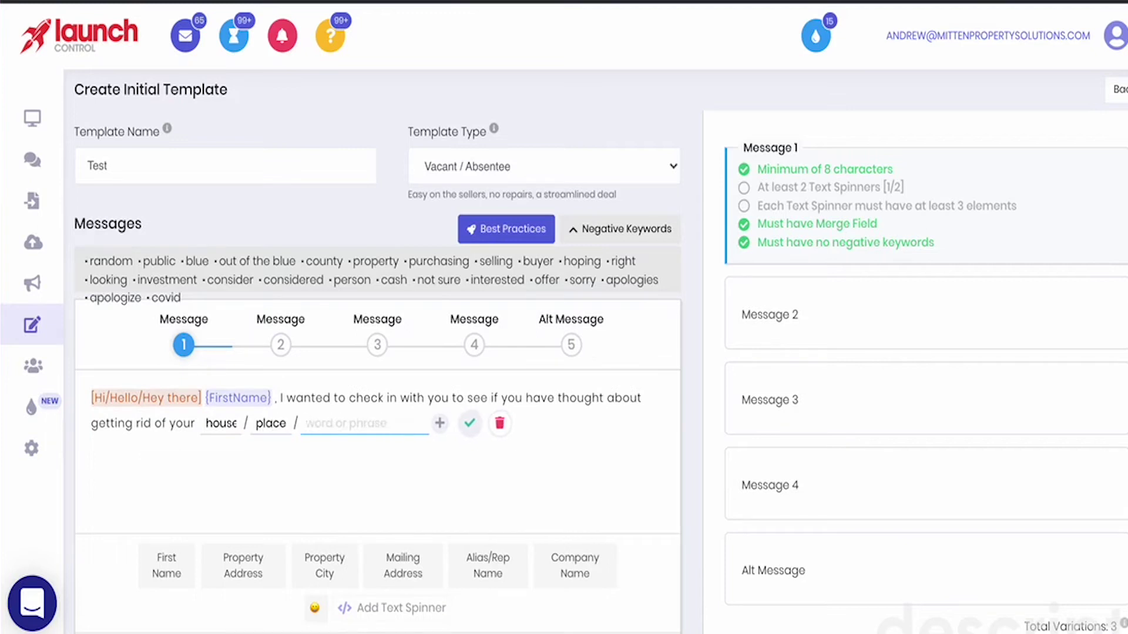
text(property)
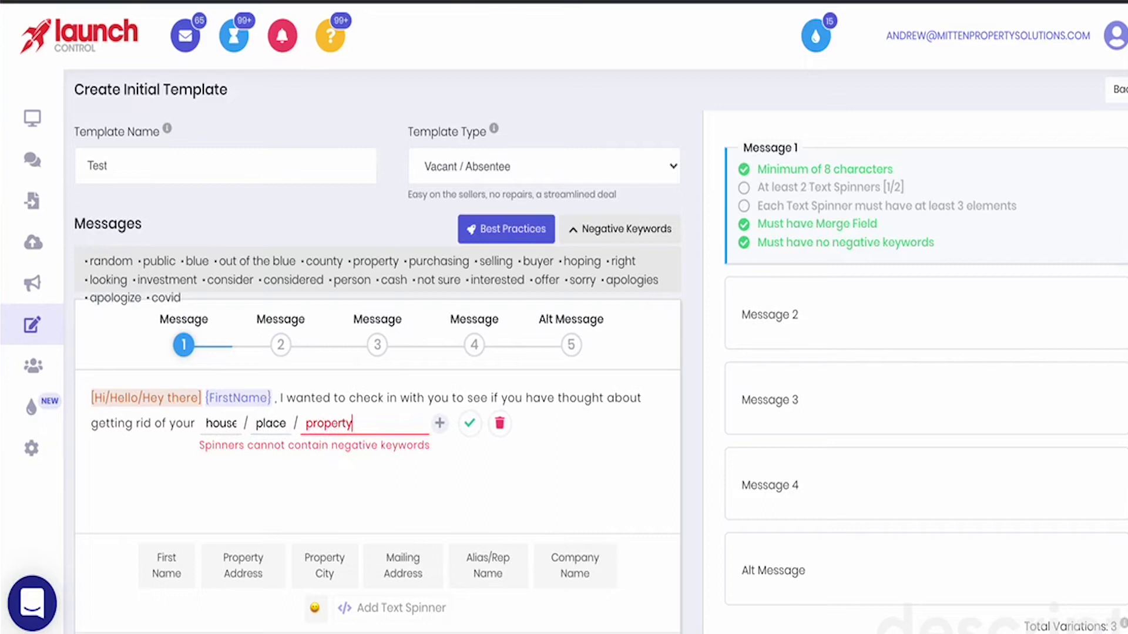
key(BackSpace)
key(BackSpace)
key(BackSpace)
key(BackSpace)
key(BackSpace)
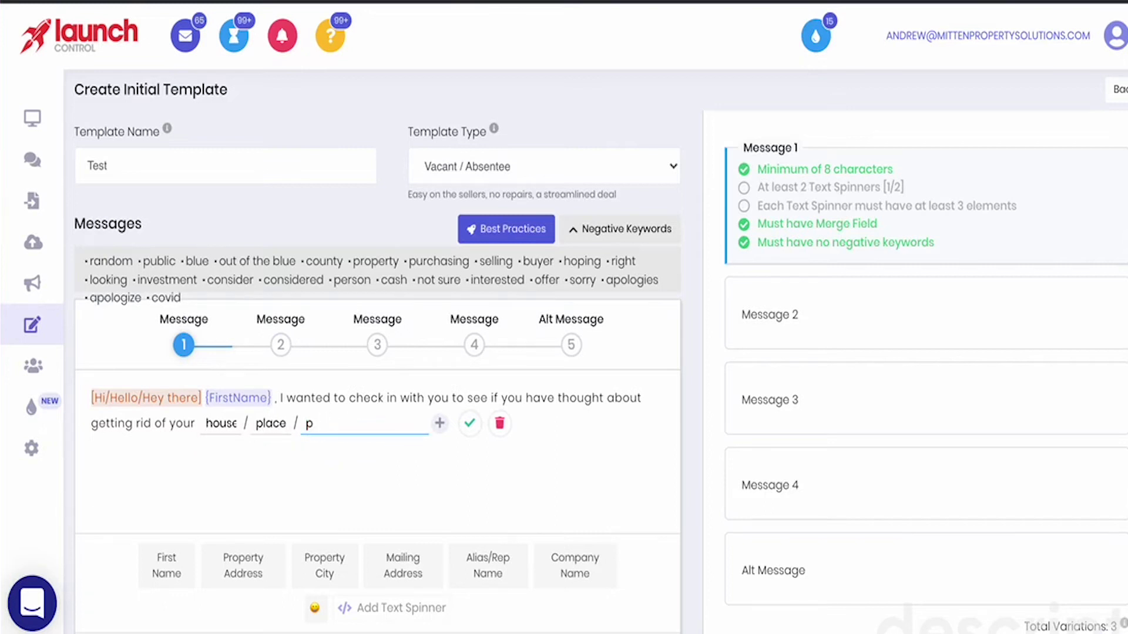
key(BackSpace)
text(home)
key(BackSpace)
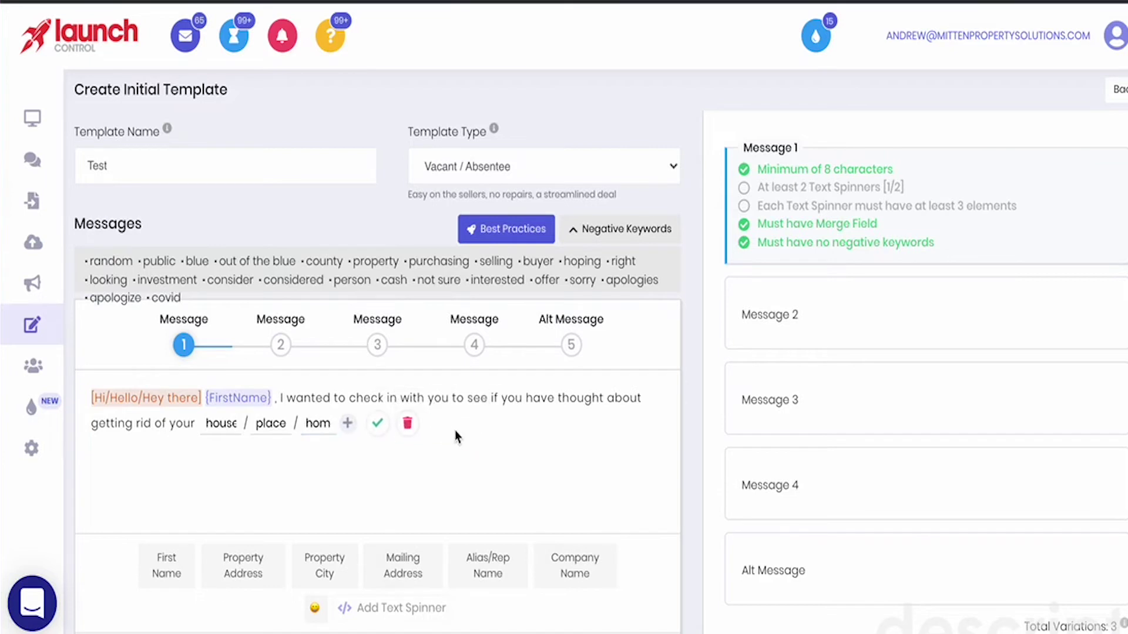
click(377, 426)
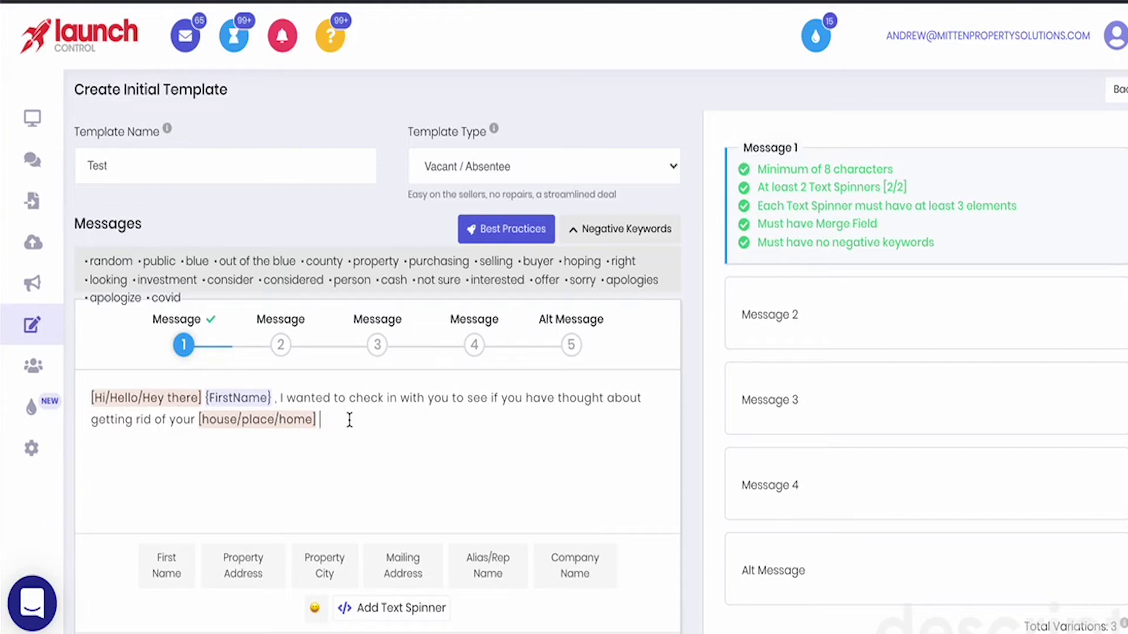
Step: End Message 1 with 'at {PropertyAddress}?' followed by a smiley emoji
text(at)
click(252, 565)
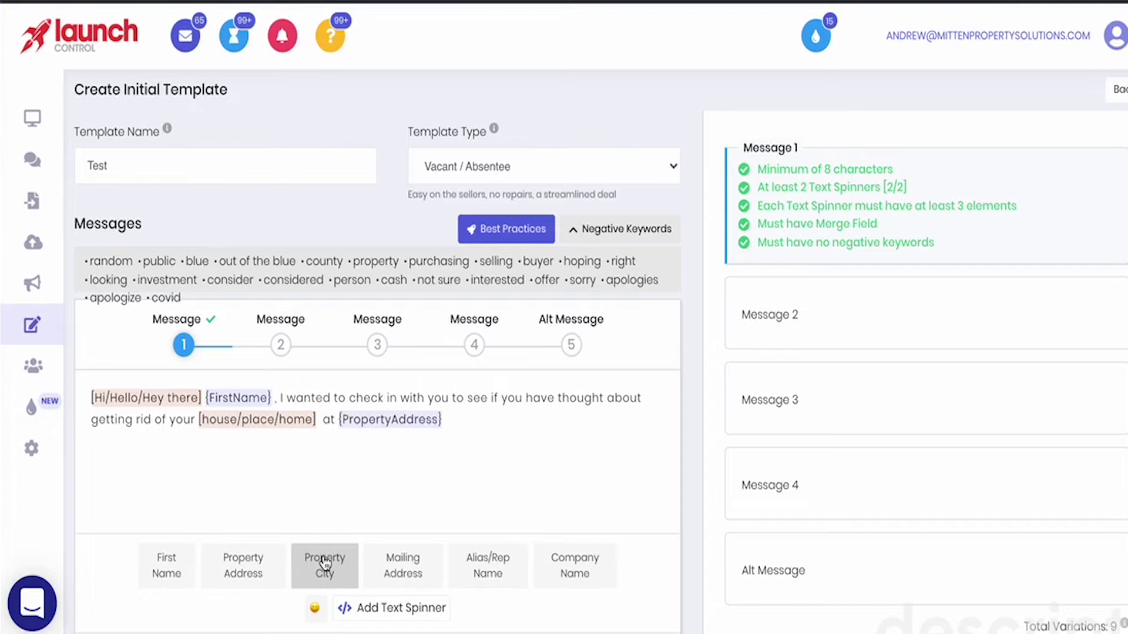
text(?)
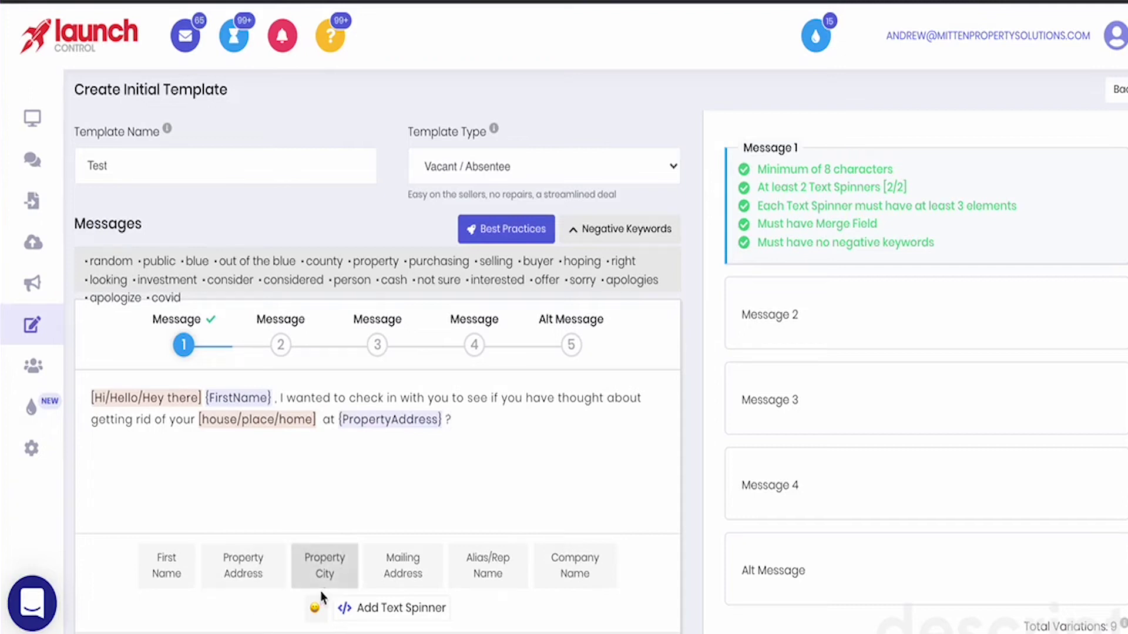
click(316, 611)
click(506, 438)
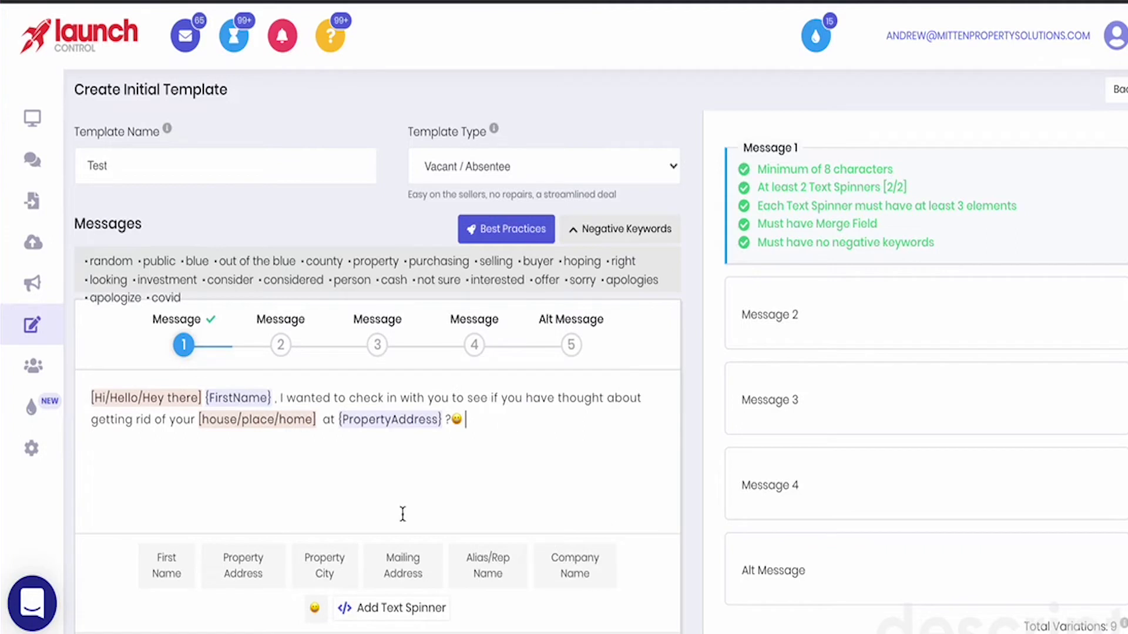
Step: Check the 134/320 character count and advance to Message 2
scroll(554, 461, down, 3)
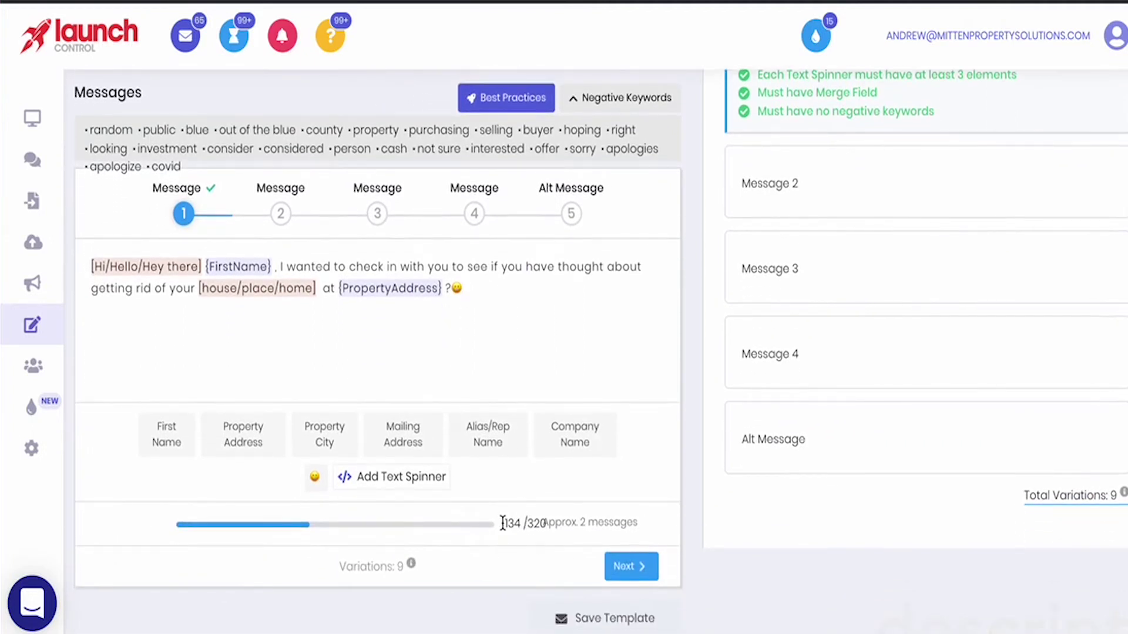
click(508, 521)
drag(508, 522, 550, 552)
mouse_move(416, 567)
click(640, 567)
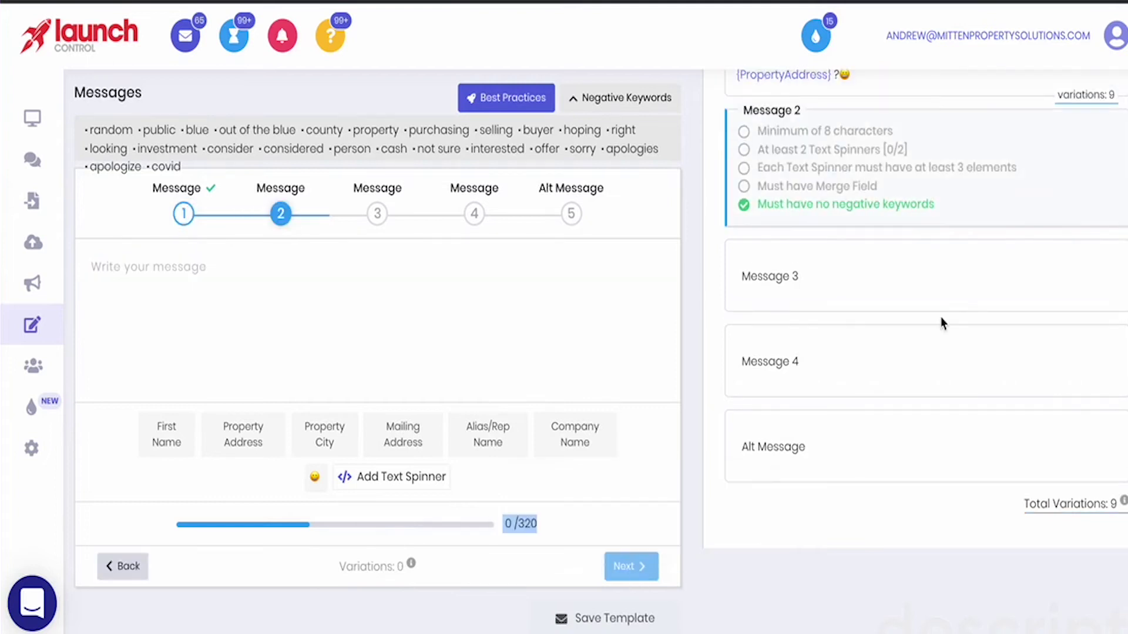
Step: Review Message 2 and the Alt Message step's plain-text rules, then exit the template editor
scroll(893, 307, up, 3)
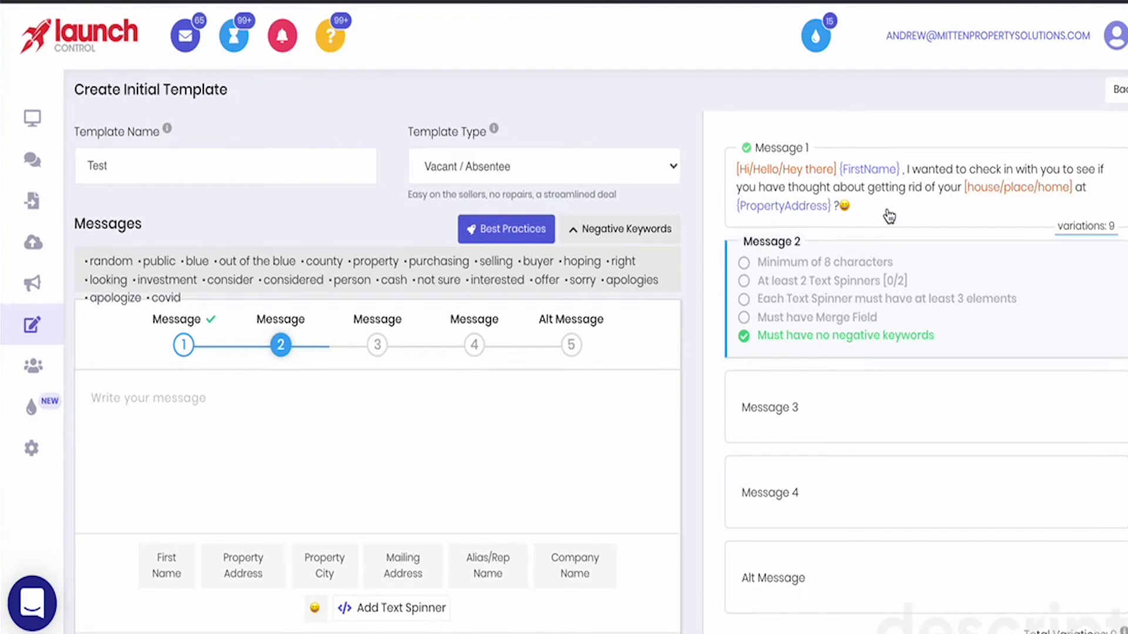
scroll(771, 210, down, 2)
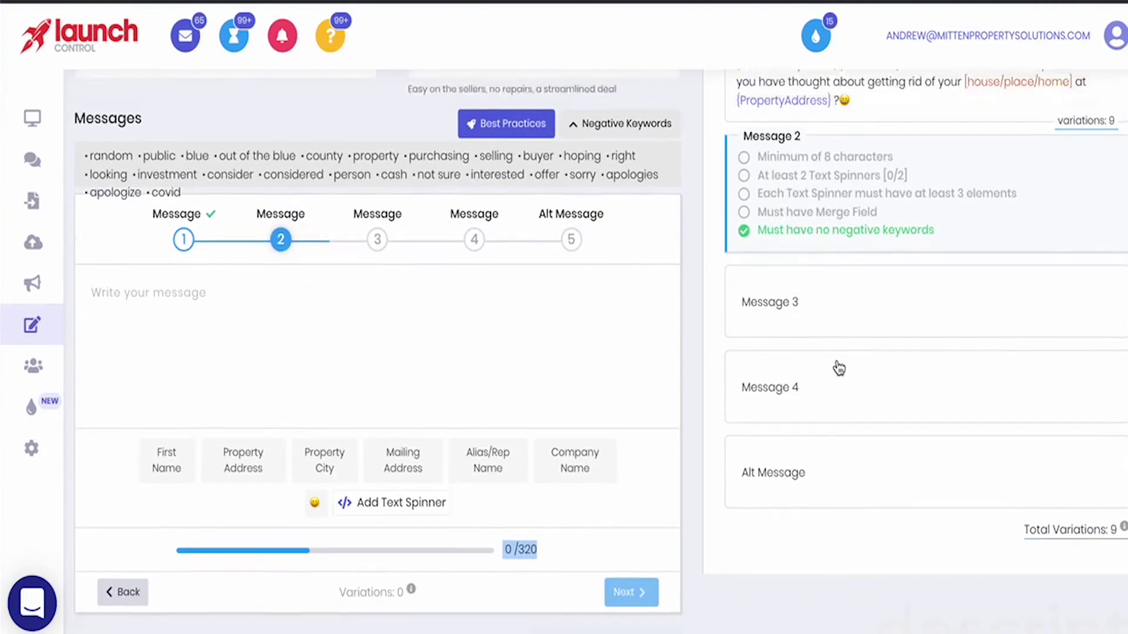
scroll(838, 298, up, 2)
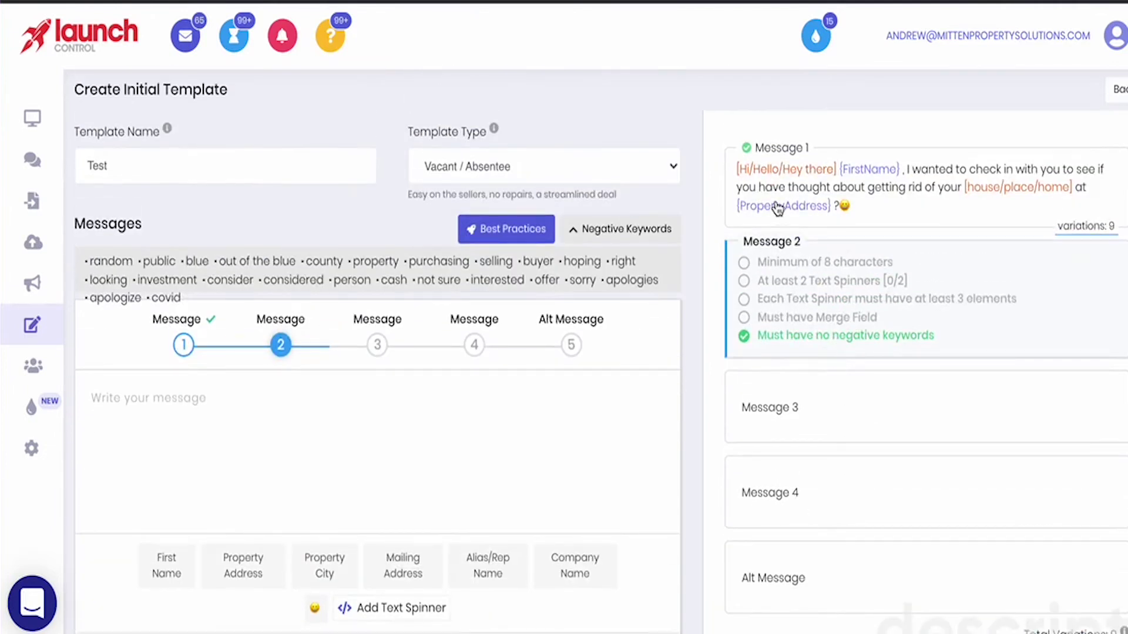
click(808, 588)
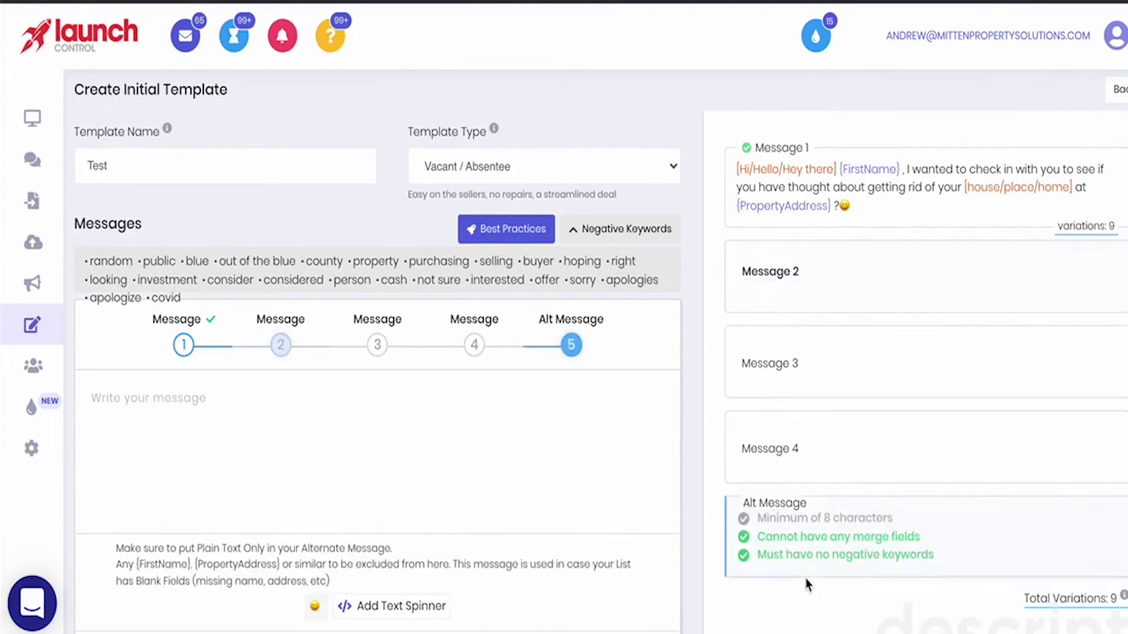
scroll(818, 468, down, 2)
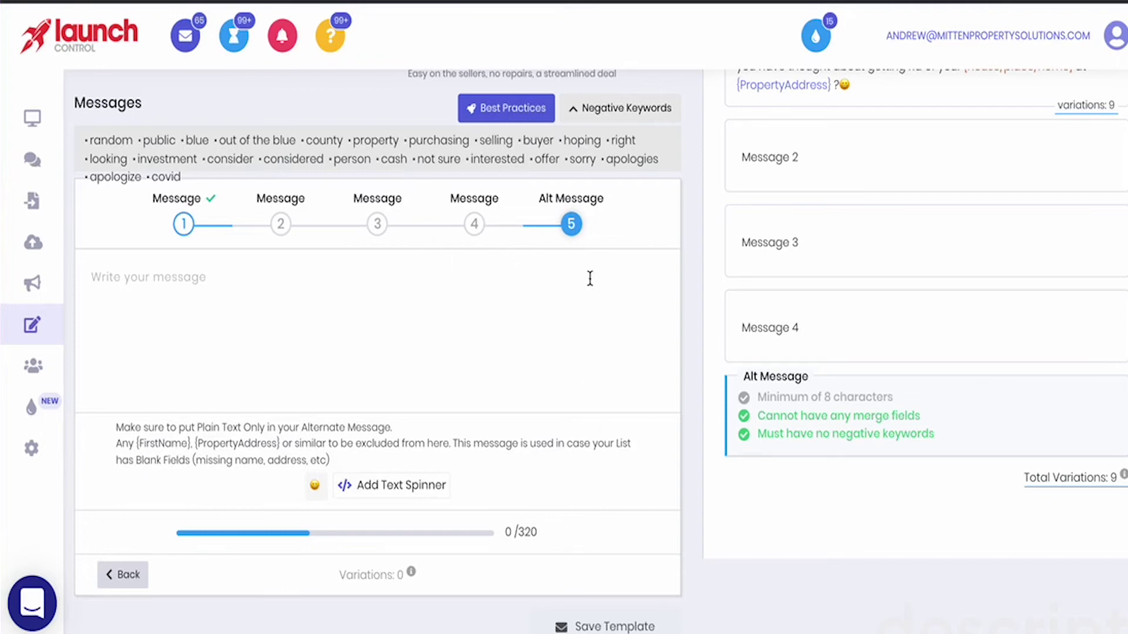
scroll(590, 278, down, 1)
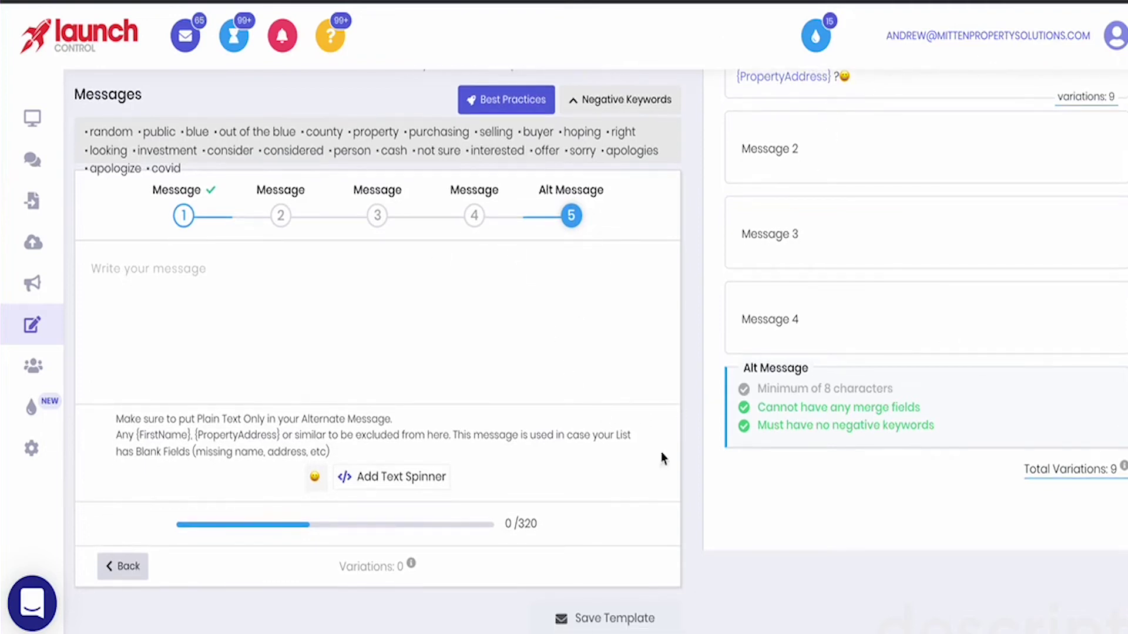
scroll(367, 302, up, 3)
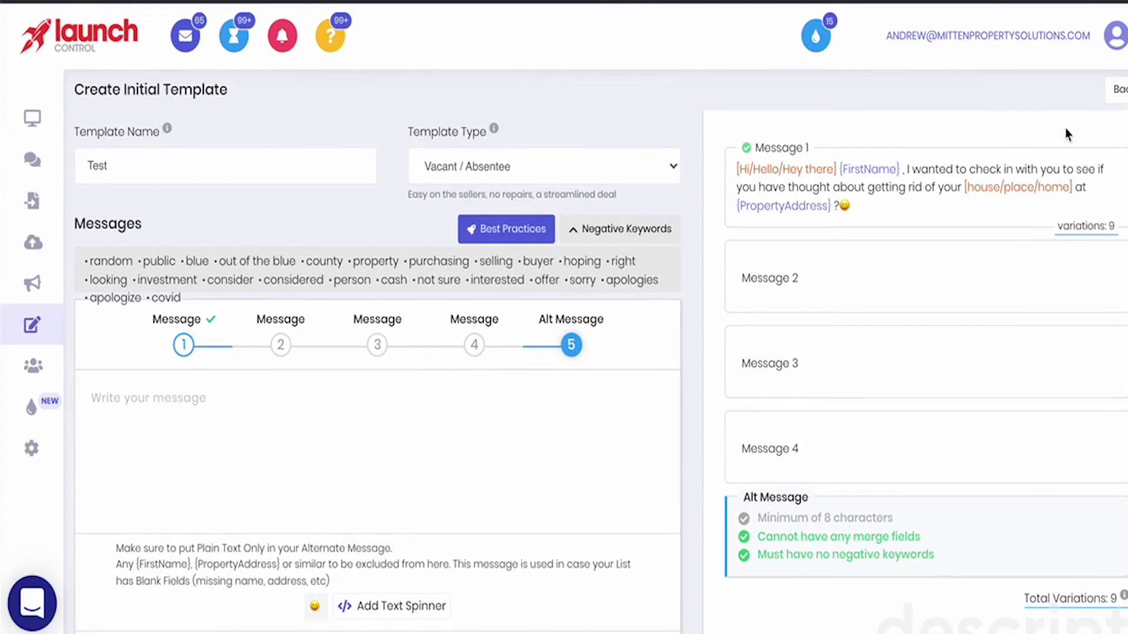
click(1118, 91)
Step: Discard the unsaved Test template, preview a blank follow-up template, then view Quick Replies
click(543, 444)
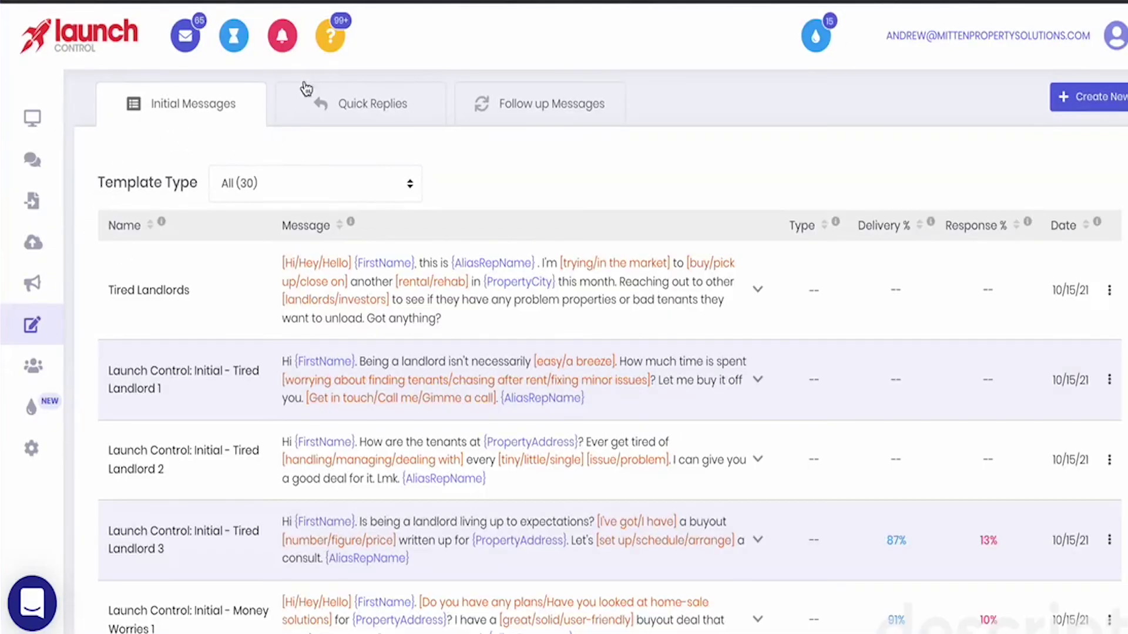
click(555, 103)
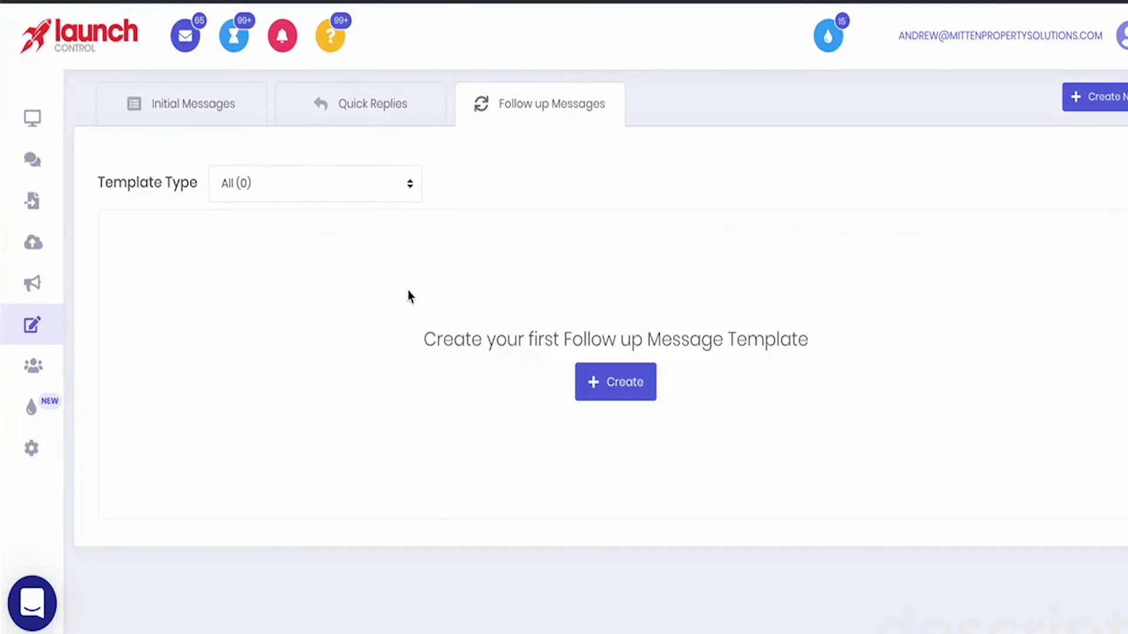
click(599, 382)
scroll(577, 348, down, 1)
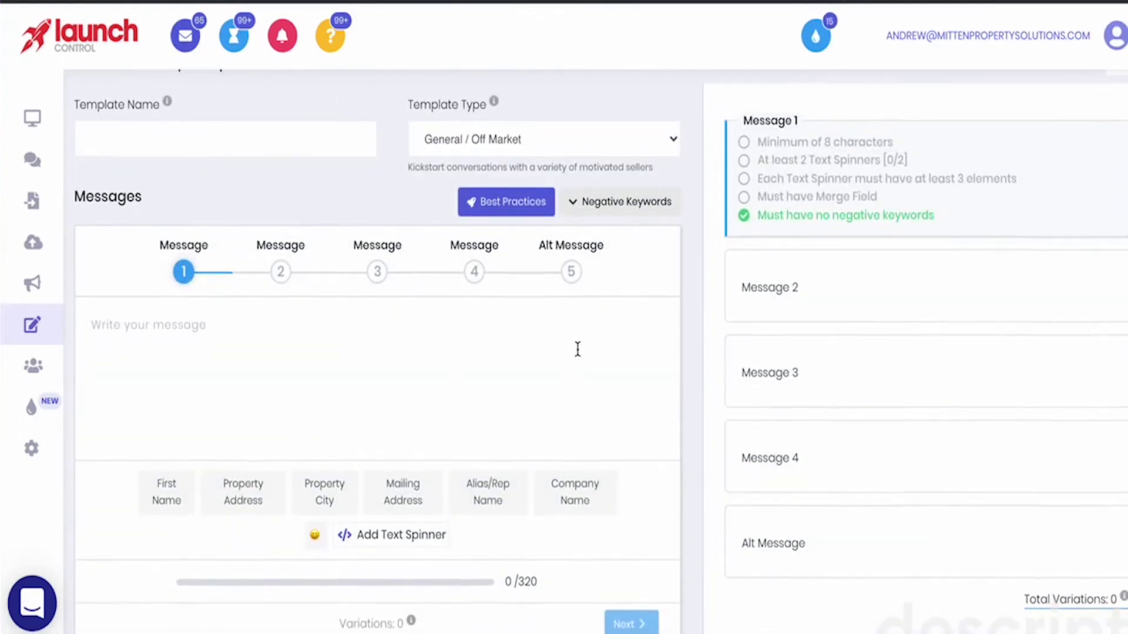
scroll(344, 407, up, 1)
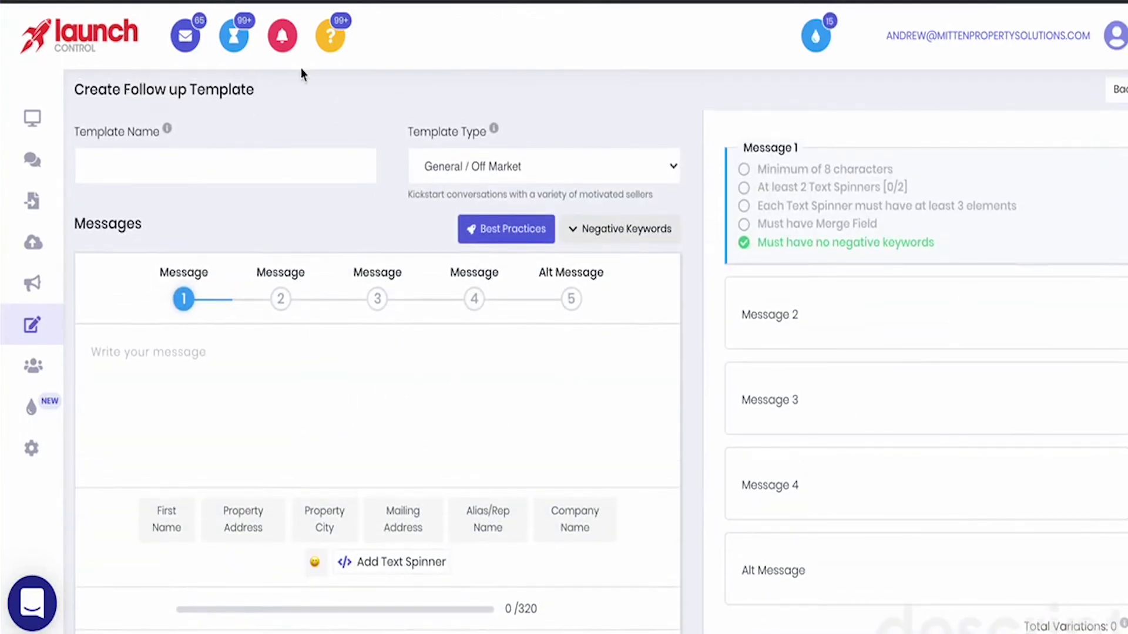
click(1115, 91)
click(364, 114)
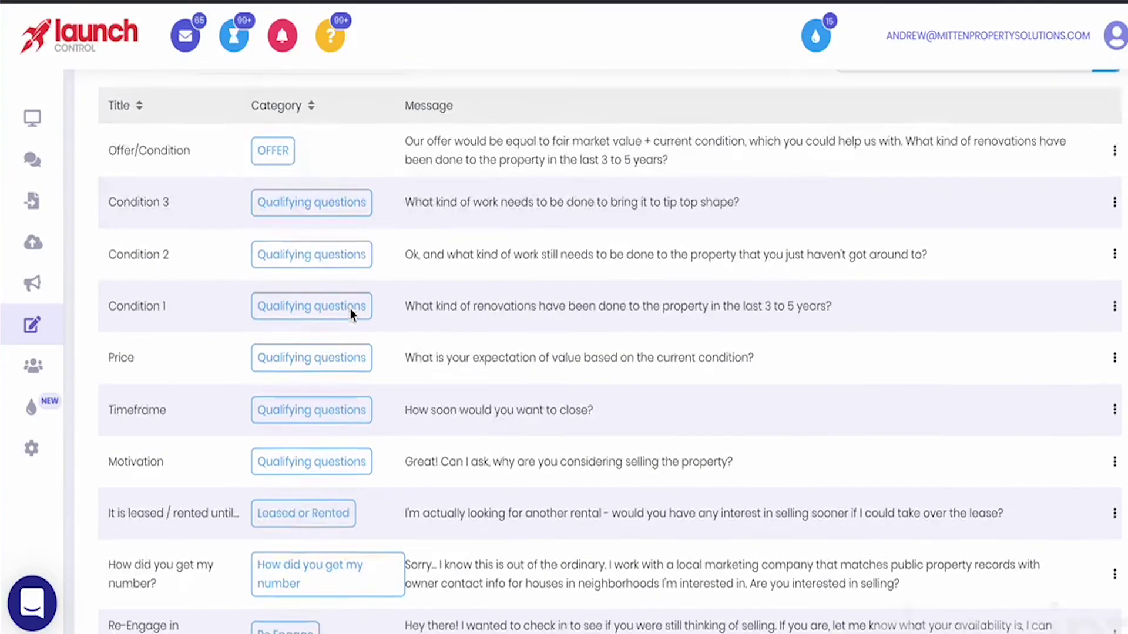
scroll(318, 270, up, 2)
Step: Filter the Quick Replies list to the Not Interested category
click(288, 188)
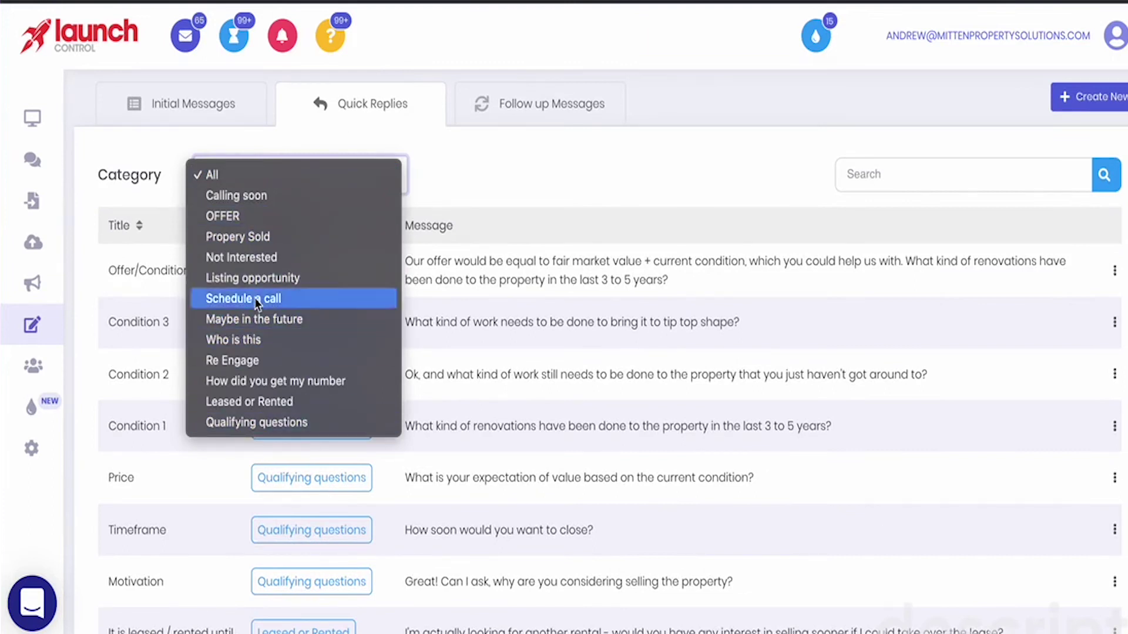
click(246, 259)
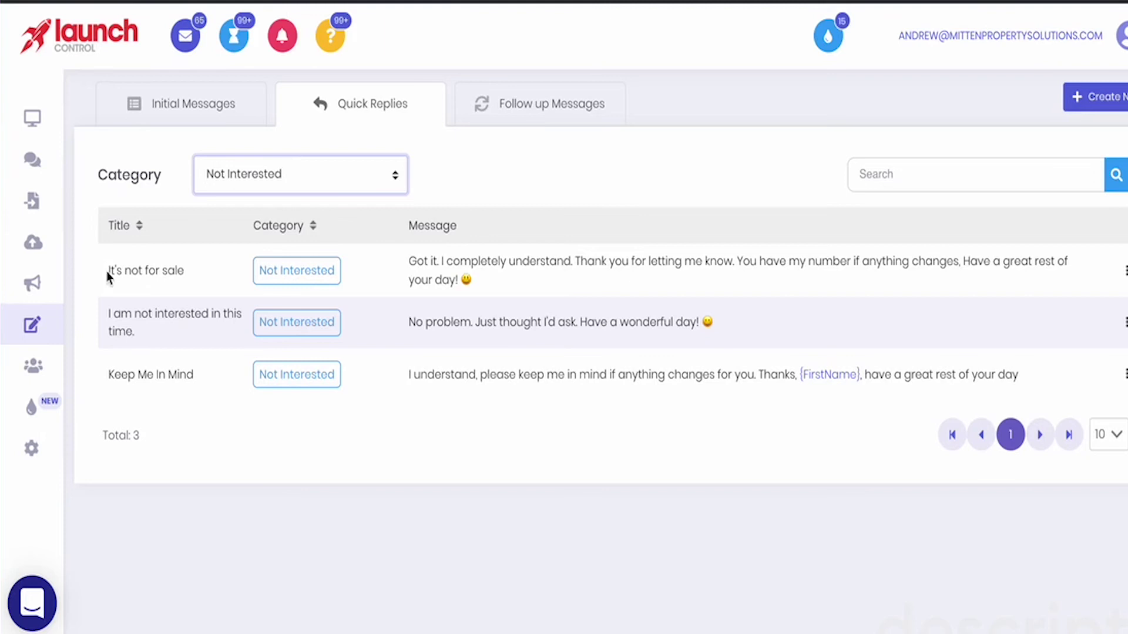
drag(108, 276, 189, 272)
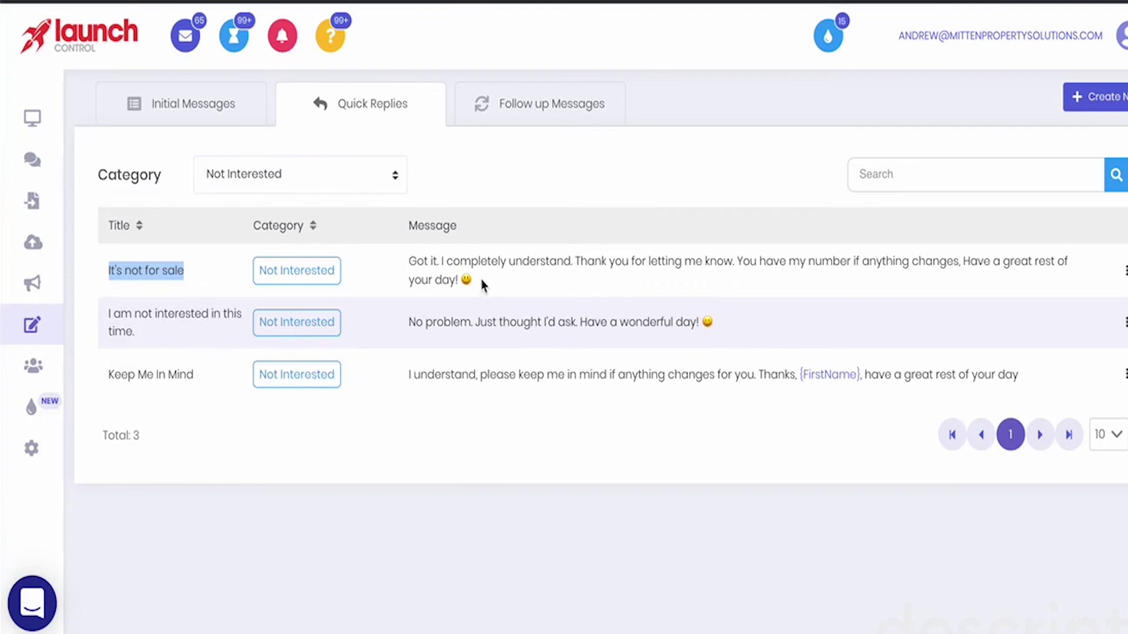
drag(478, 284, 410, 262)
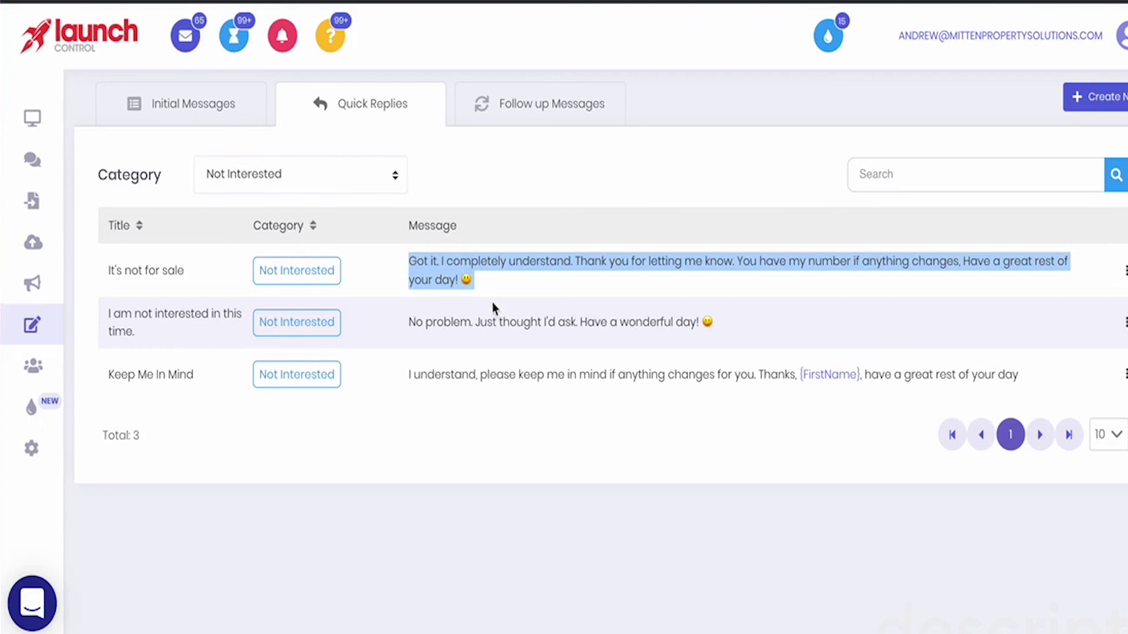
click(499, 282)
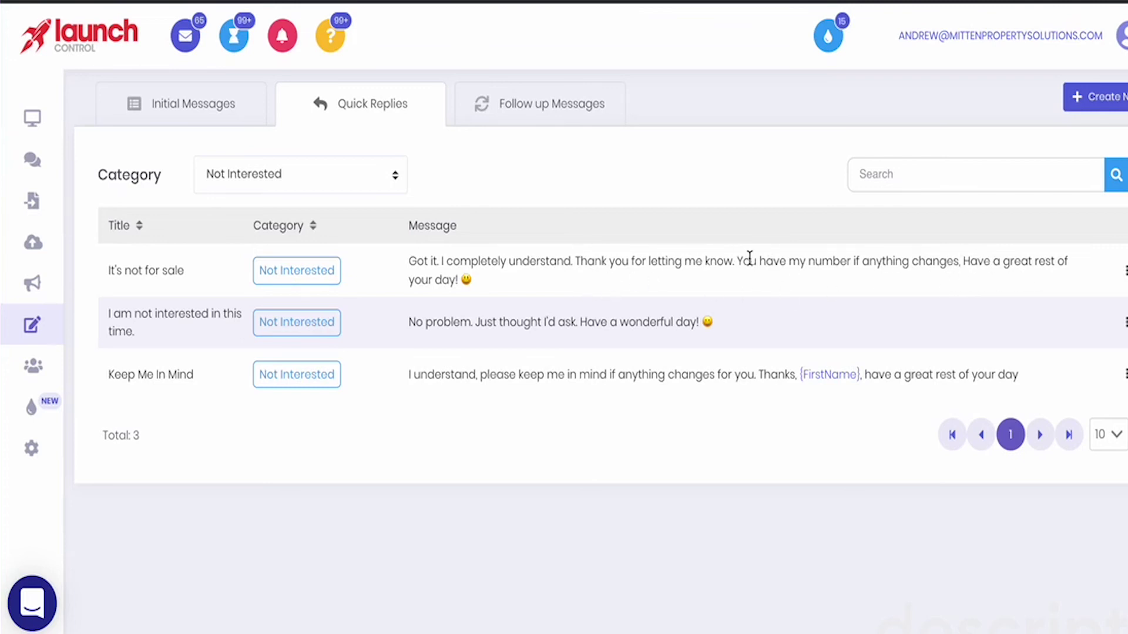
drag(736, 261, 962, 271)
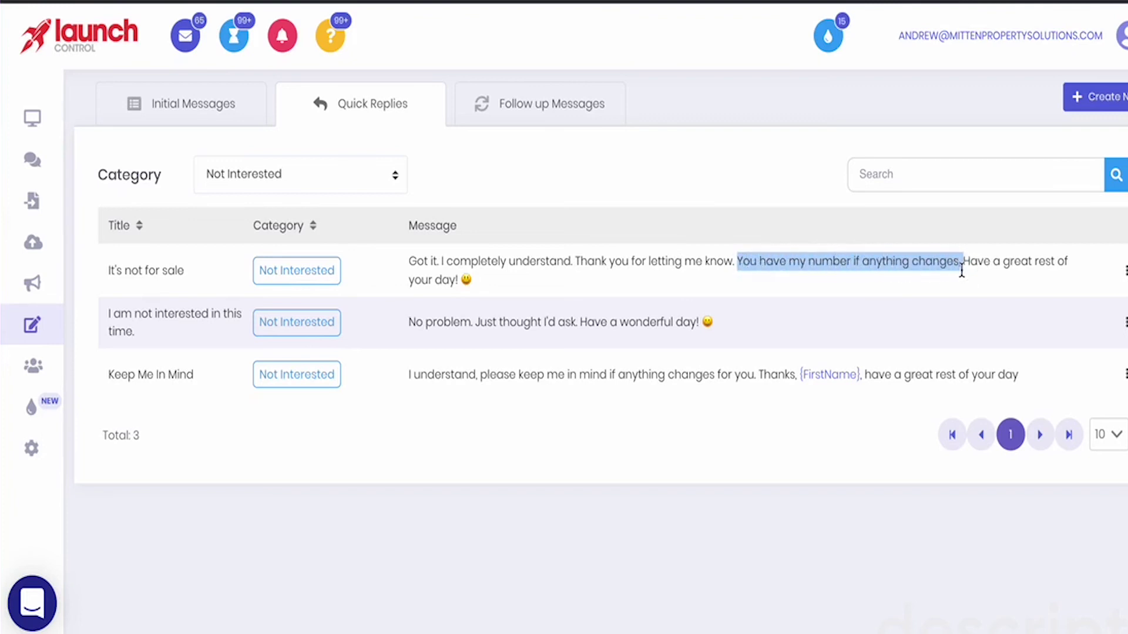
click(752, 267)
drag(735, 257, 755, 289)
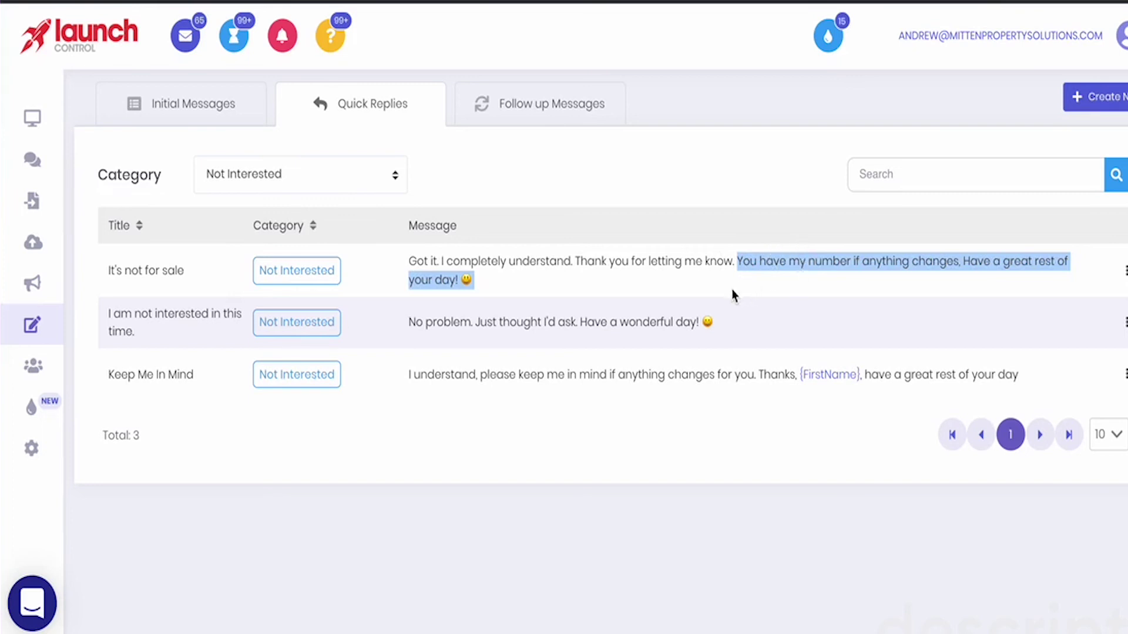
drag(410, 263, 735, 266)
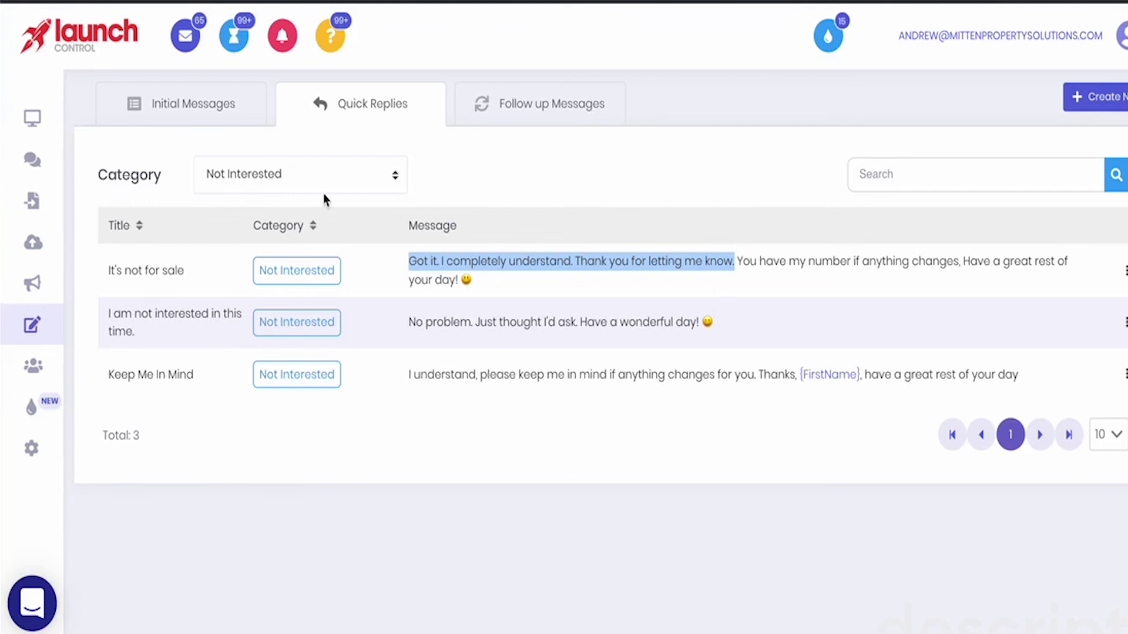
click(395, 178)
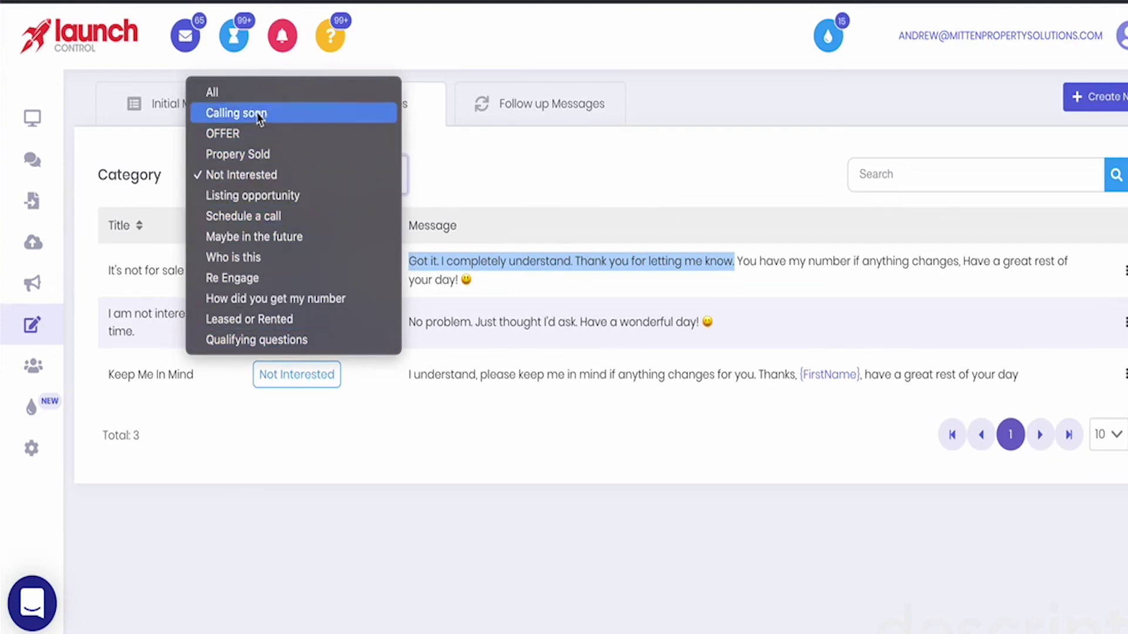
Step: Close the Category dropdown and reopen Quick Replies on All, starting with Offer/Condition
click(542, 168)
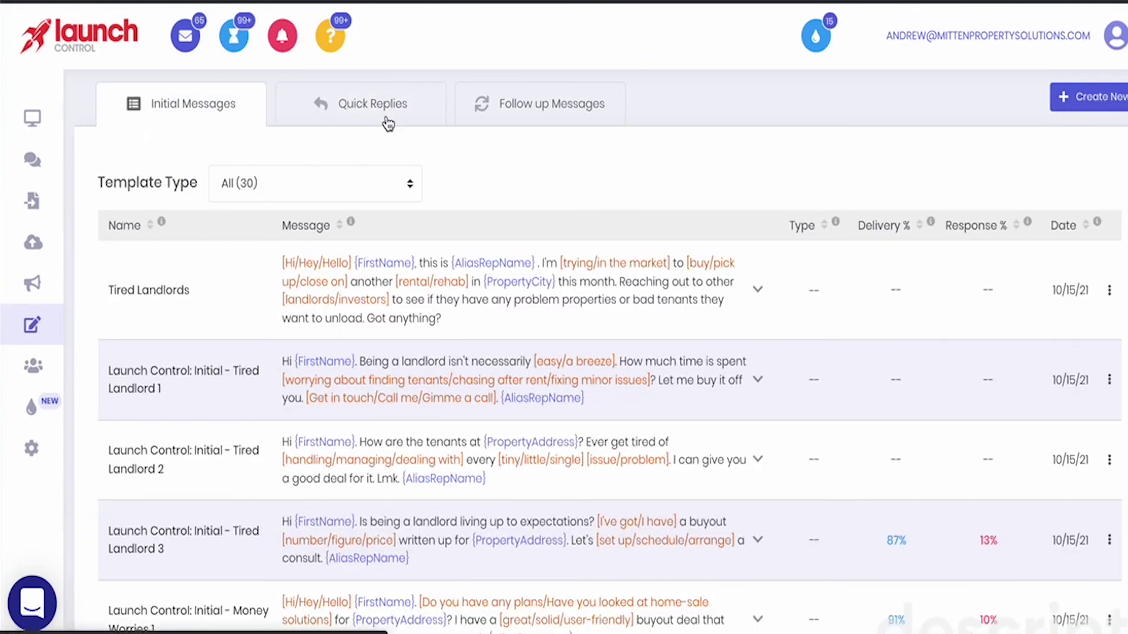
click(383, 115)
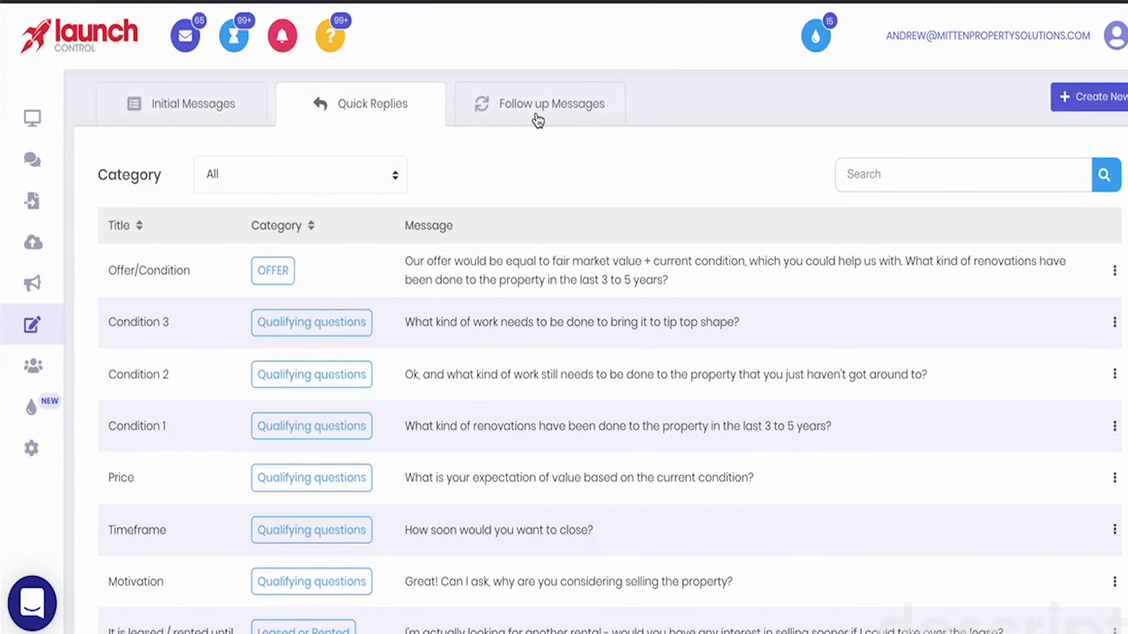